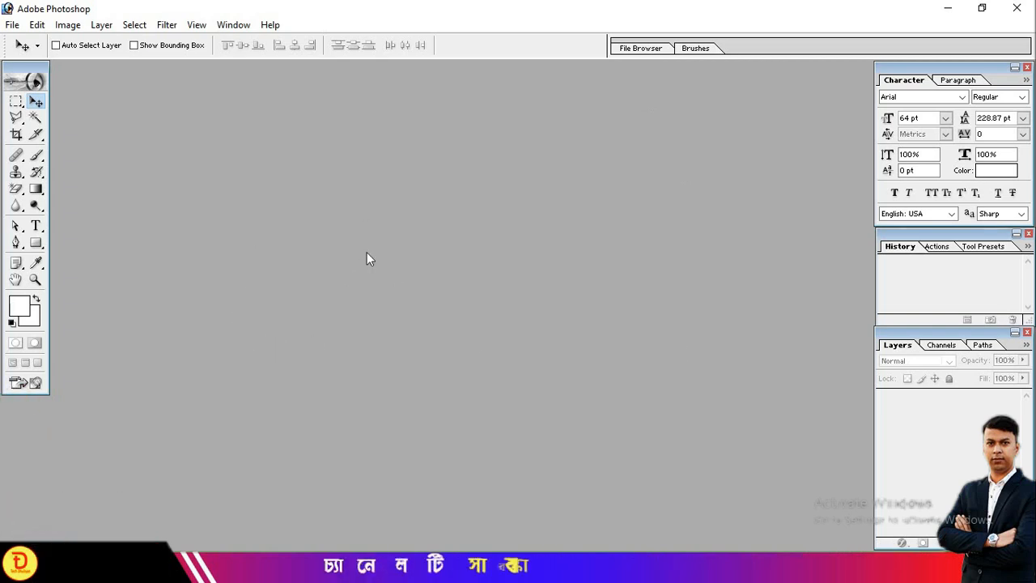
Open the image "best" from the photos folder on the E: drive and move its window to the middle of the workspace.
key(ctrl+o)
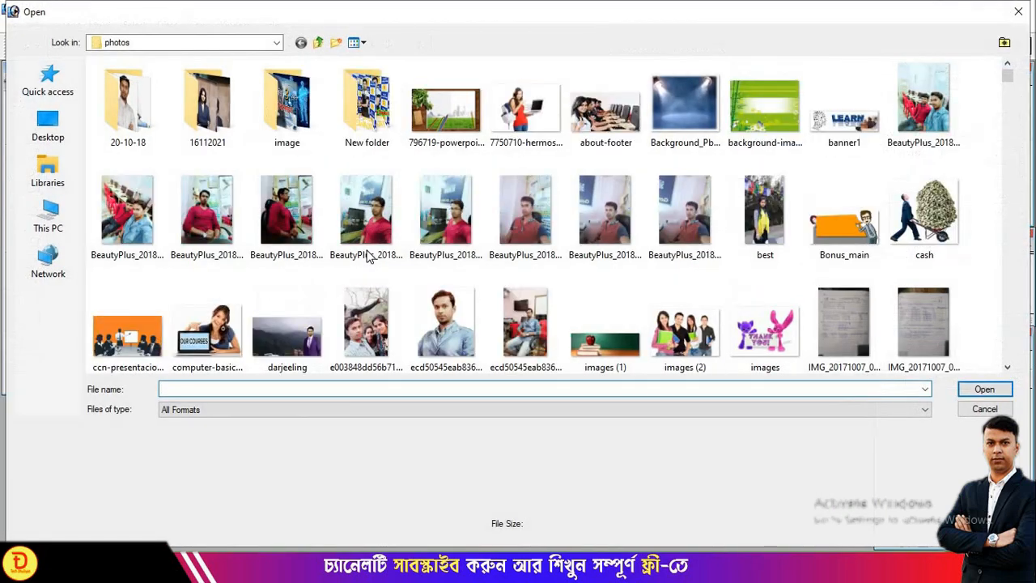
click(59, 226)
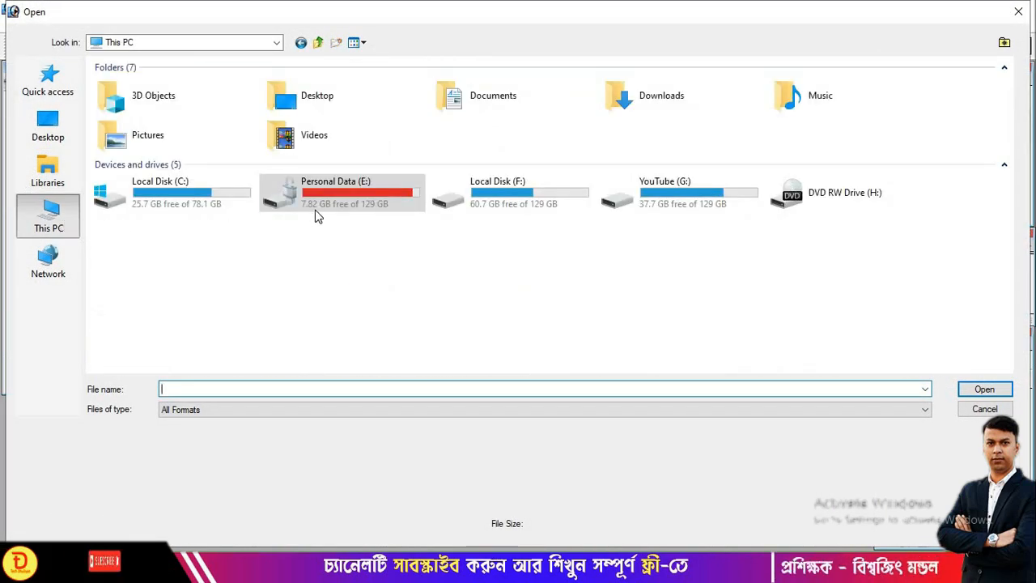
double_click(342, 195)
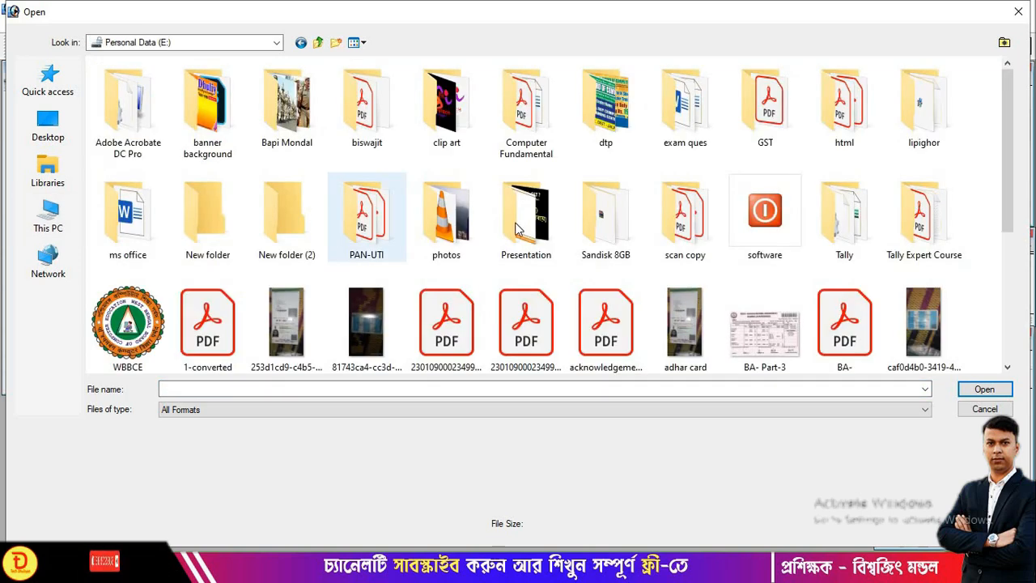
double_click(450, 227)
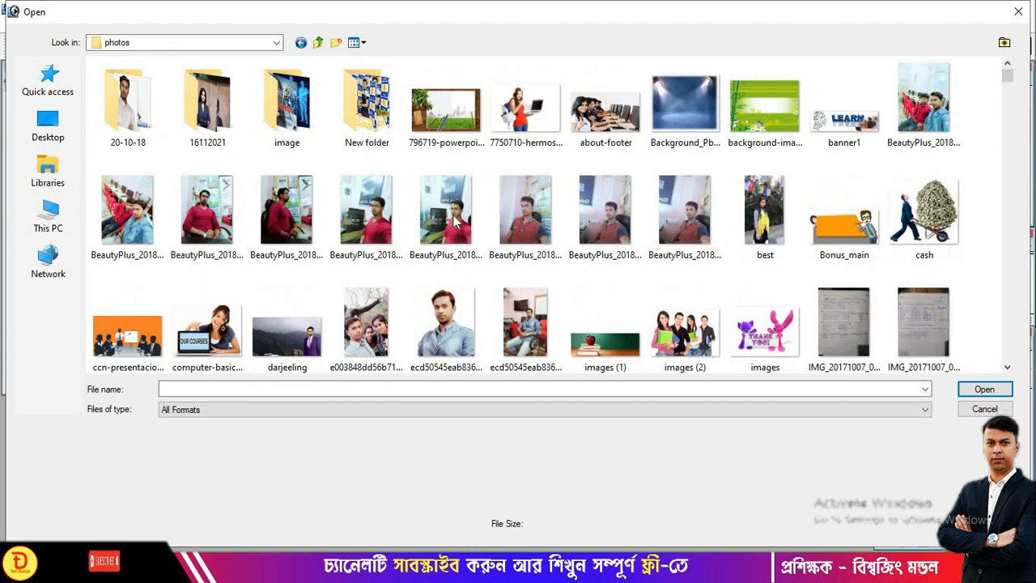
click(764, 212)
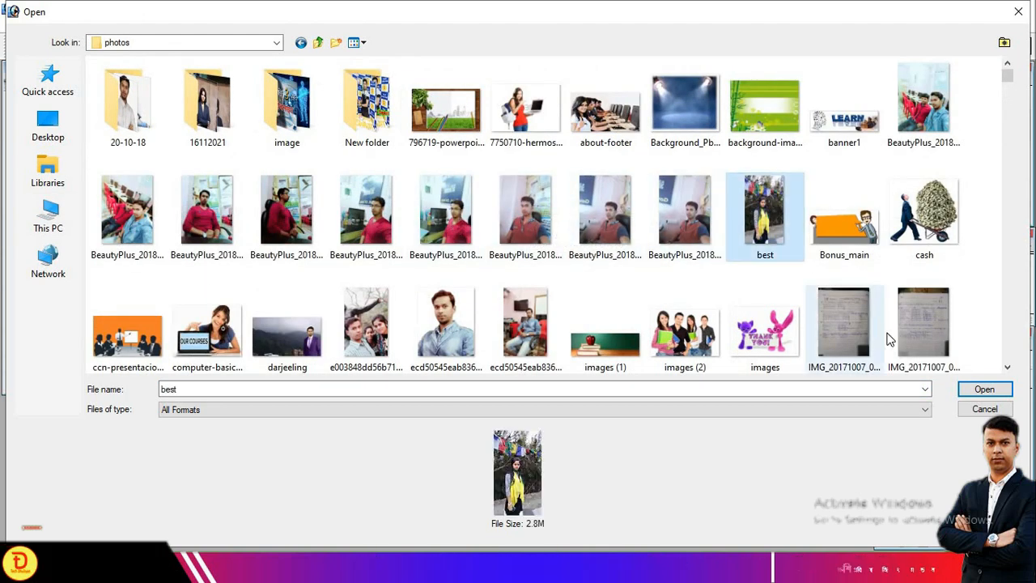
click(983, 390)
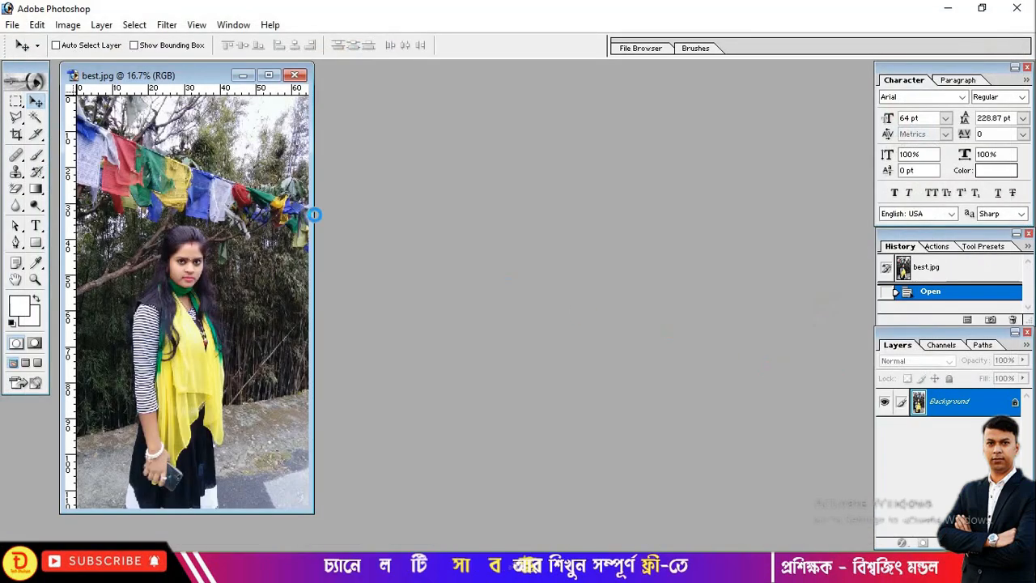
drag(165, 77, 411, 86)
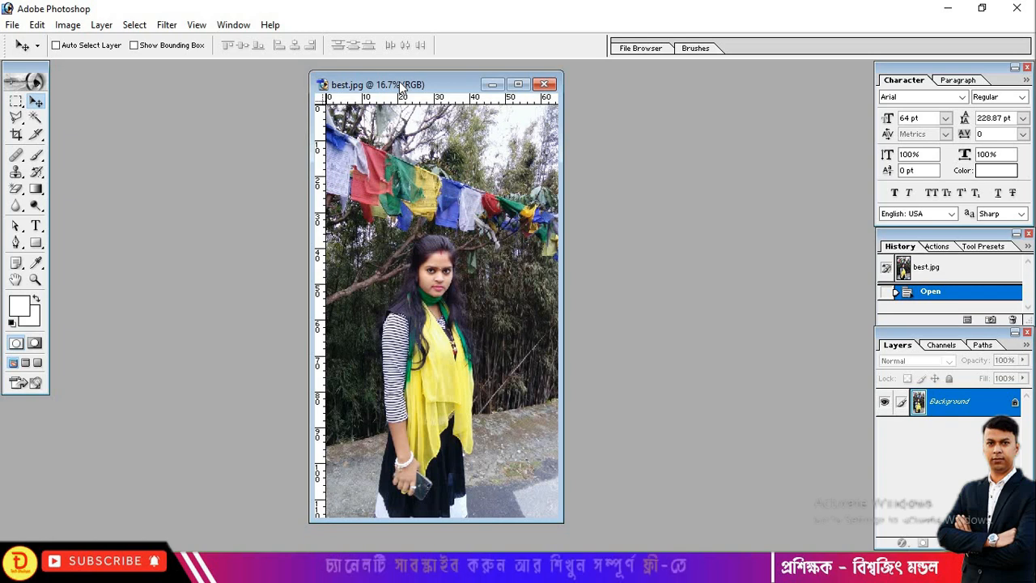
drag(400, 86, 396, 86)
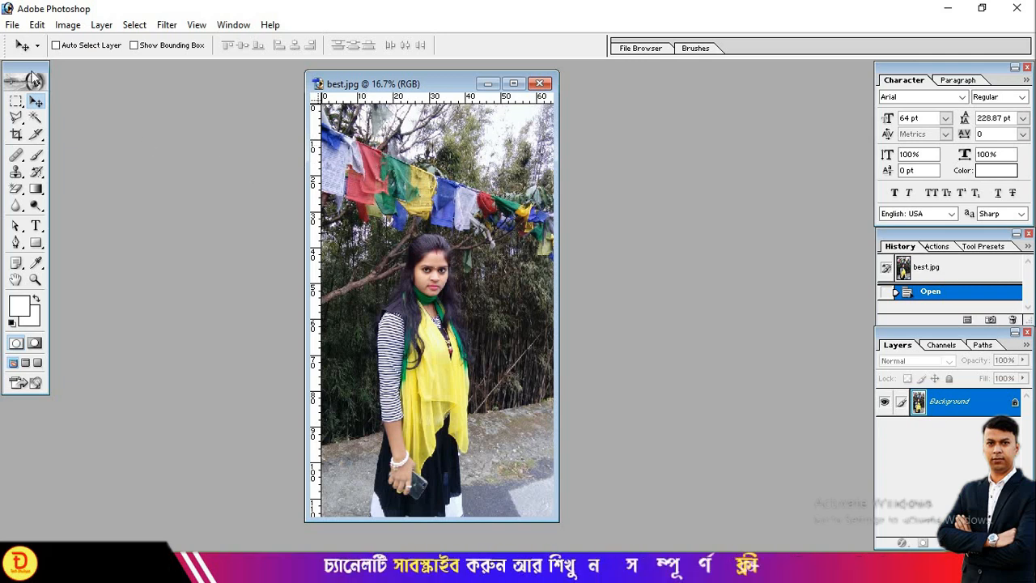
Set the Crop tool to a width of 4 in, a height of 6 in and a resolution of 300 pixels/inch.
click(17, 135)
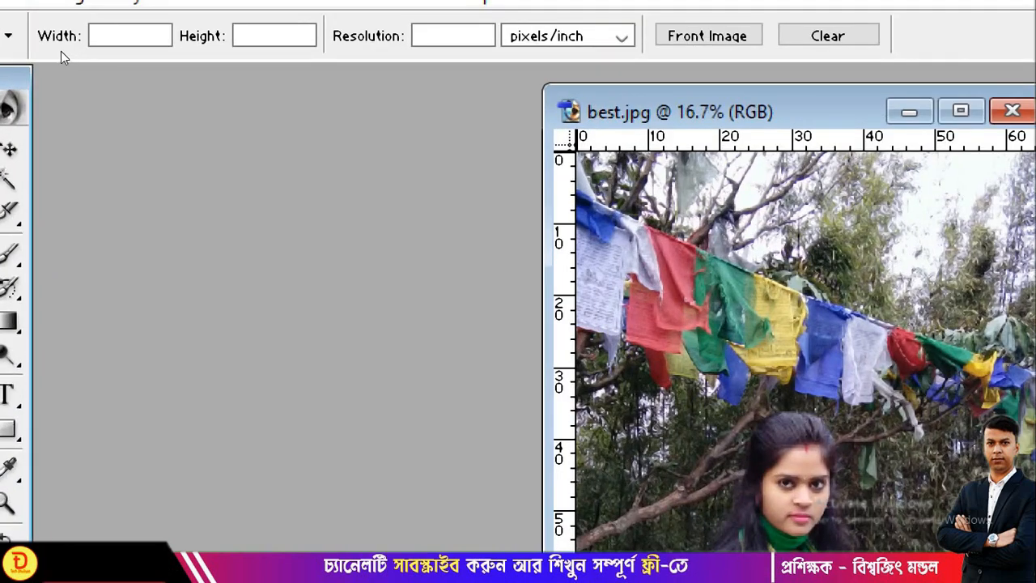
click(94, 42)
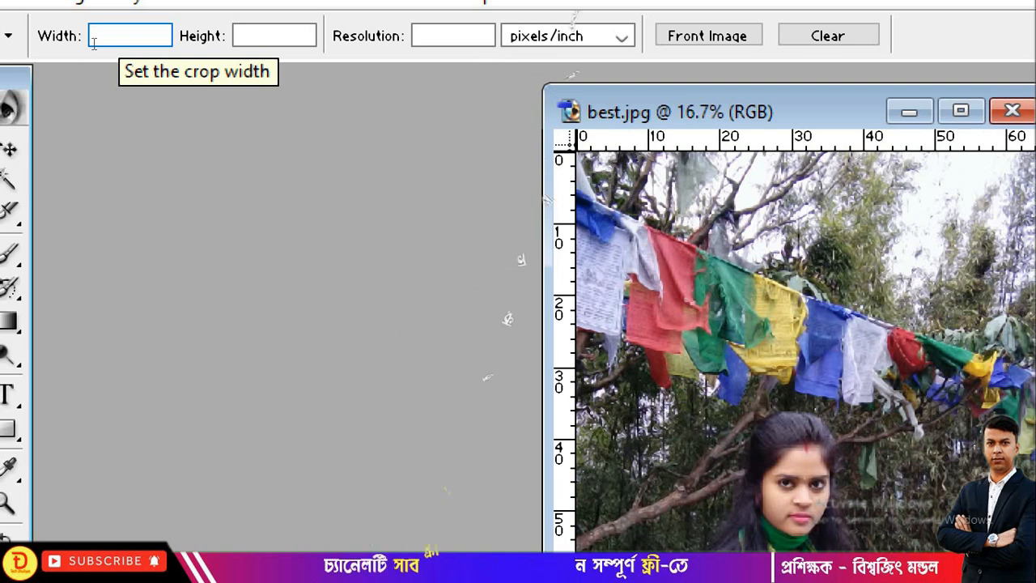
text(4)
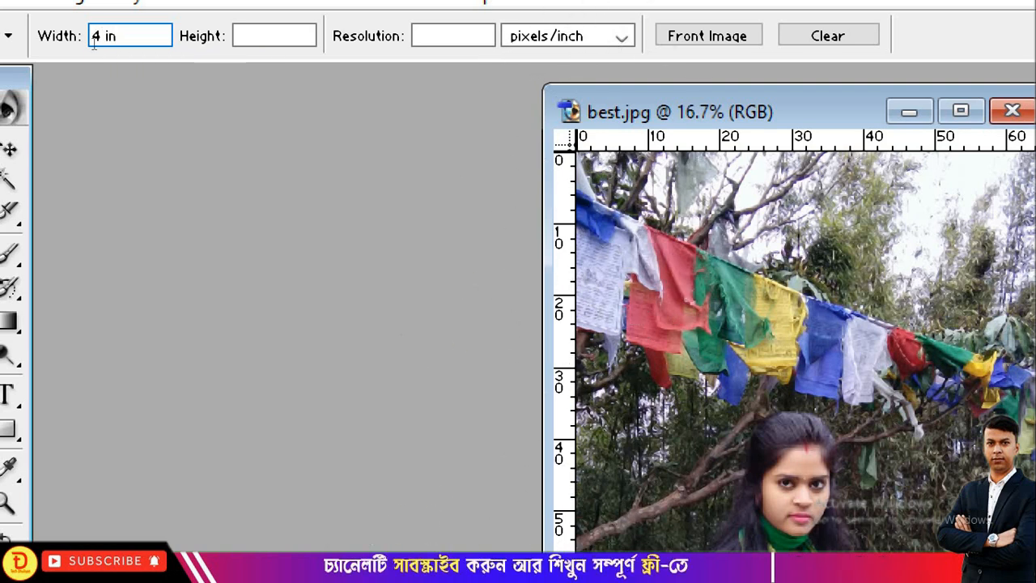
text( in)
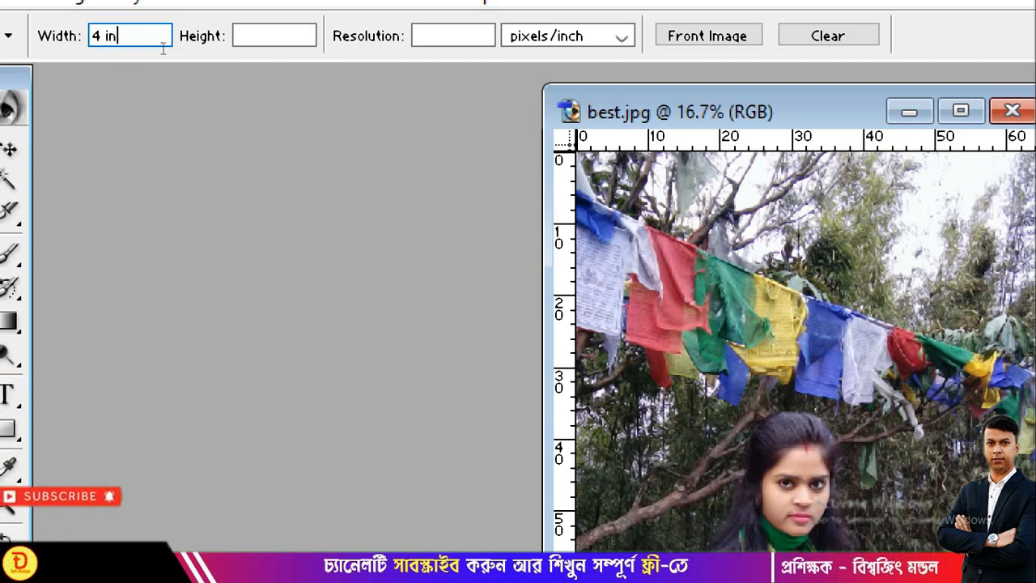
key(Tab)
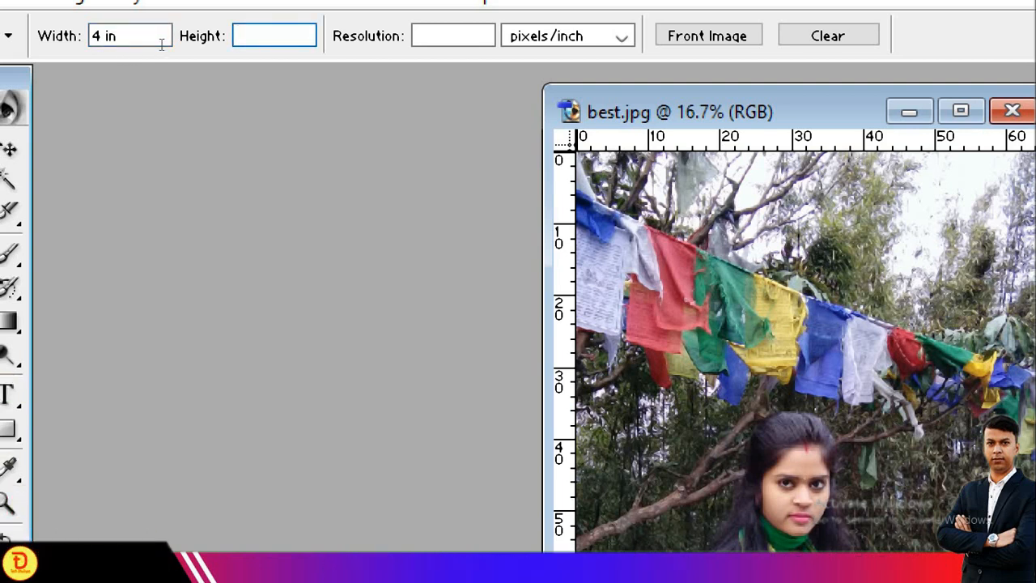
text(6)
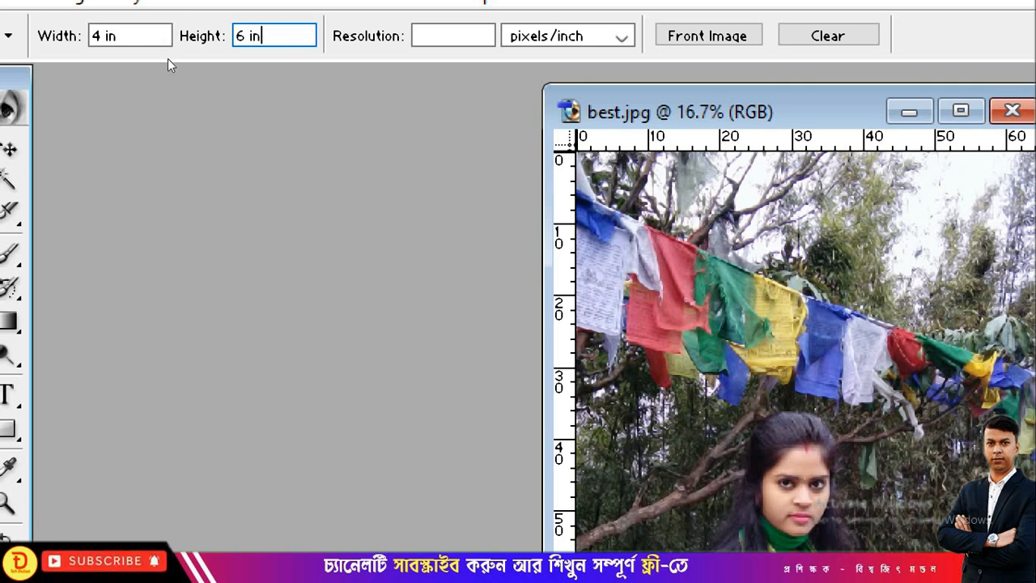
key(Tab)
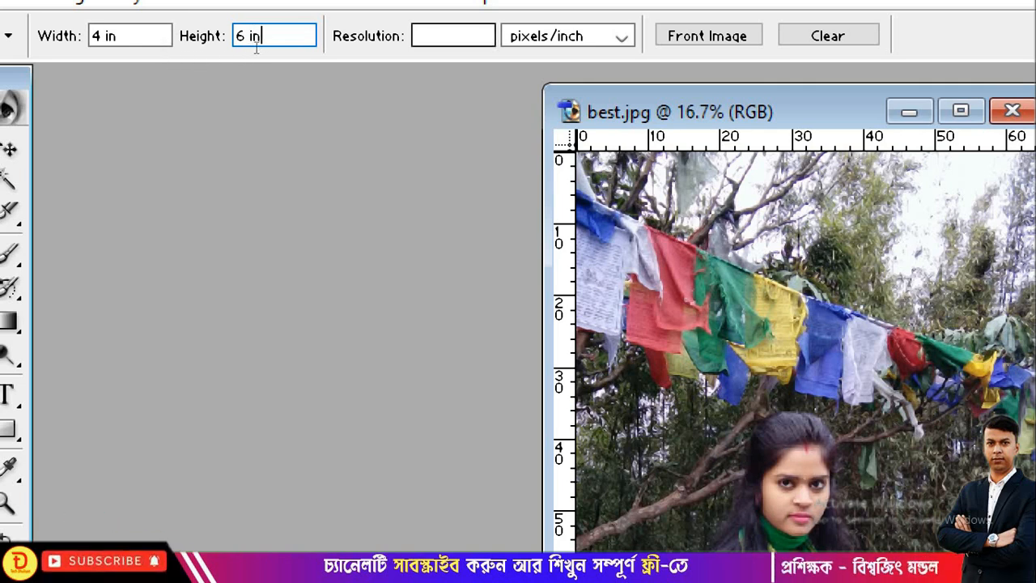
text(300)
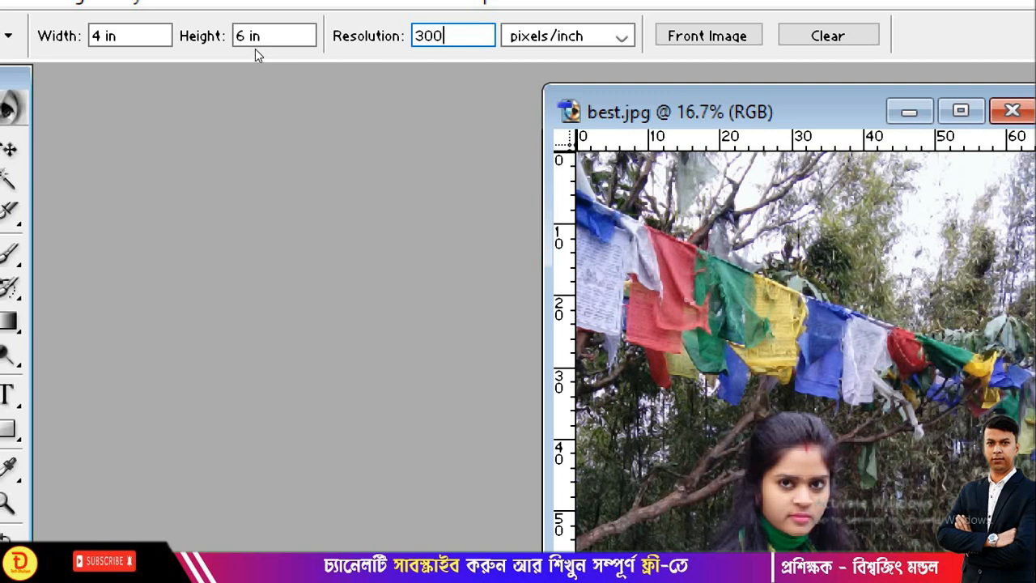
key(Tab)
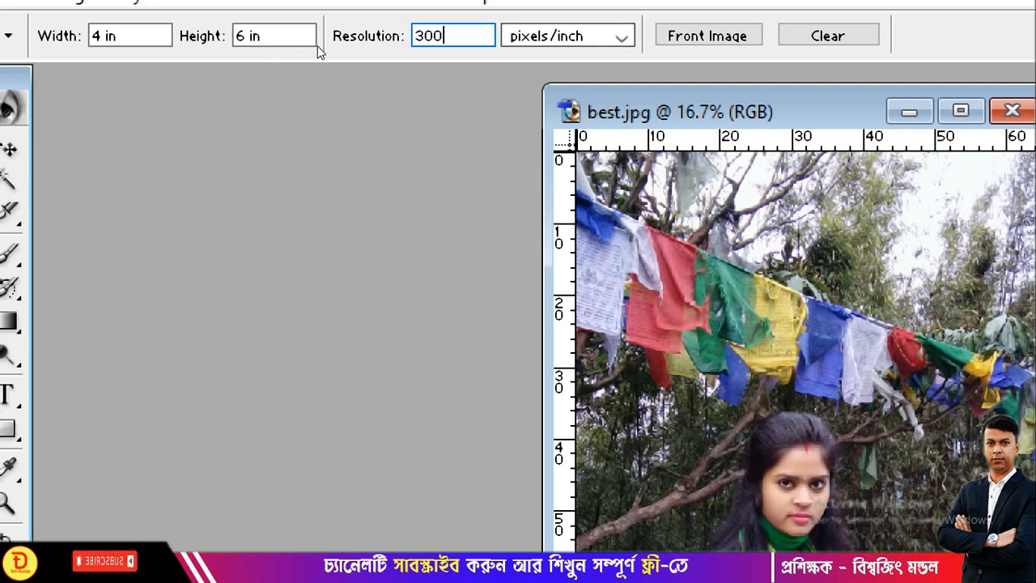
key(alt+Down)
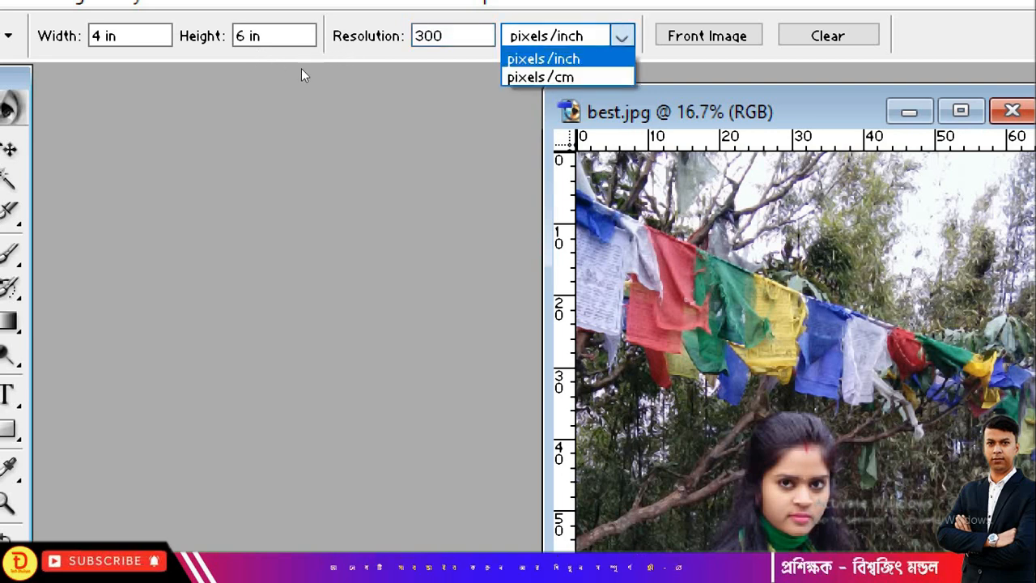
key(Down)
key(Up)
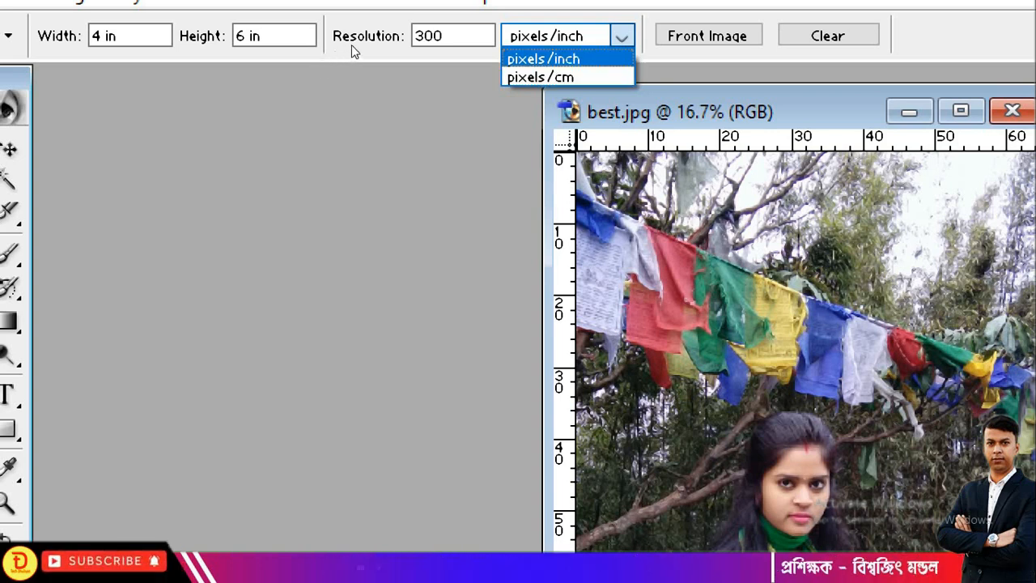
key(Return)
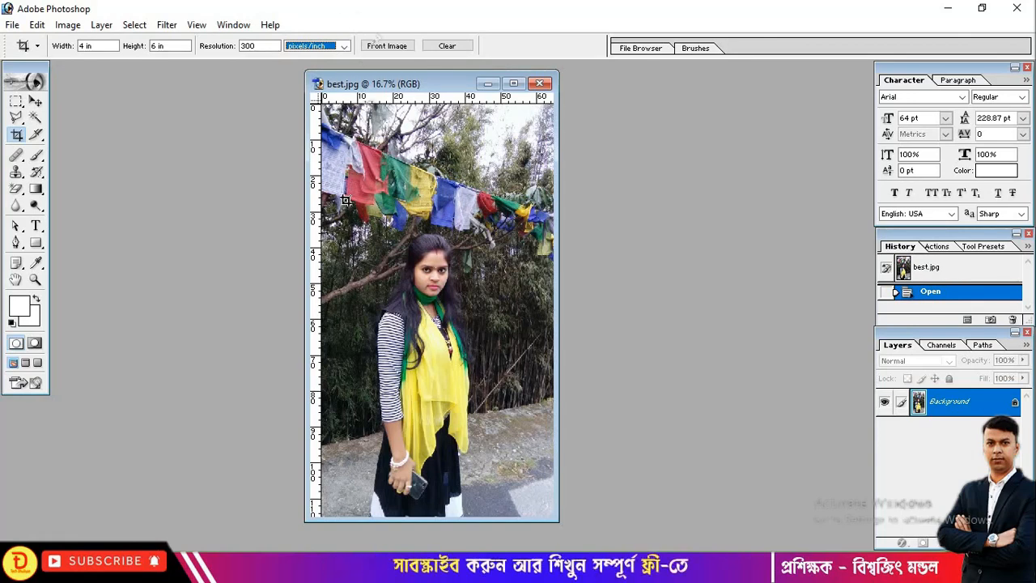
Crop the photo around the standing woman, from the hanging flags down to the lower edge, with the frame shifted to the image's left edge.
drag(335, 193, 482, 407)
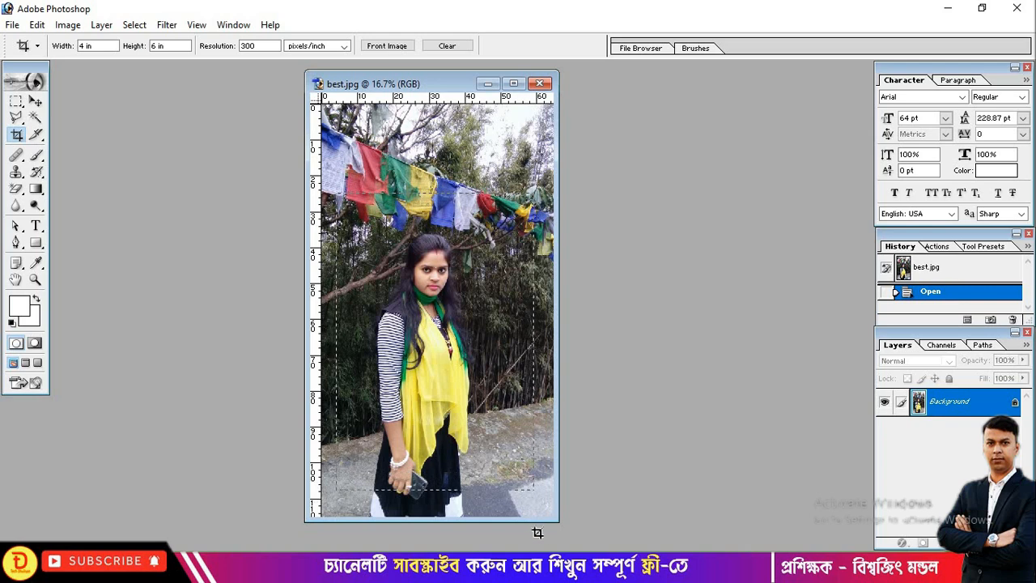
drag(555, 549, 555, 548)
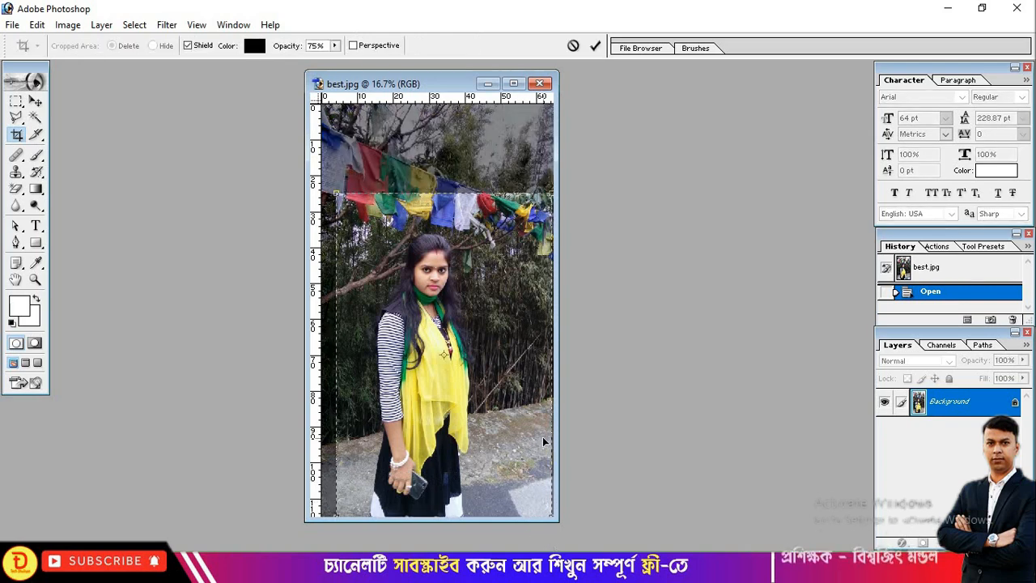
key(Left)
key(Left)
key(Left)
key(Left)
key(Left)
key(Left)
key(Left)
key(Left)
key(Left)
key(Left)
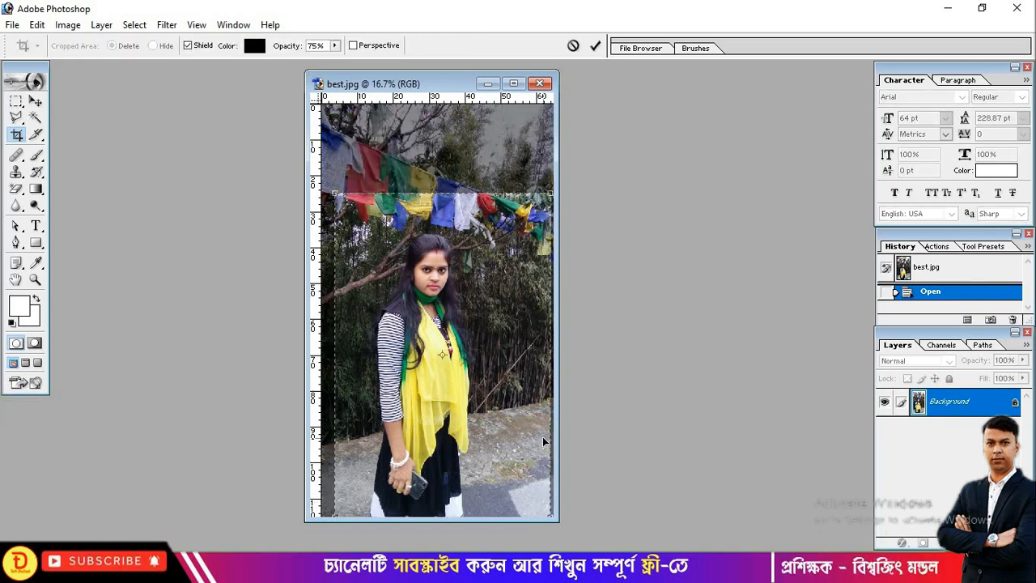
key(Left)
key(Left)
key(Left)
key(Left)
key(Left)
key(Left)
key(Left)
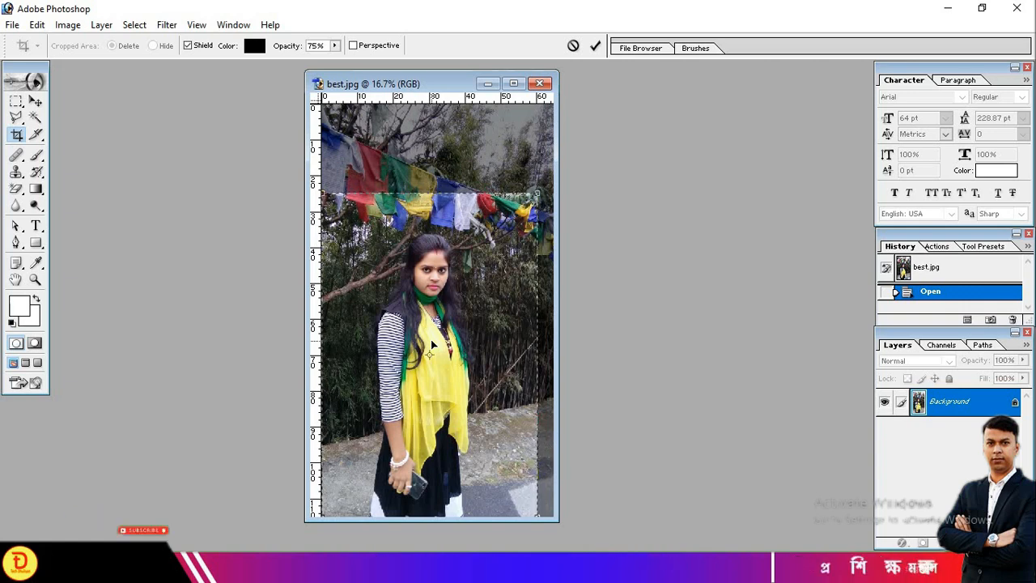
key(Return)
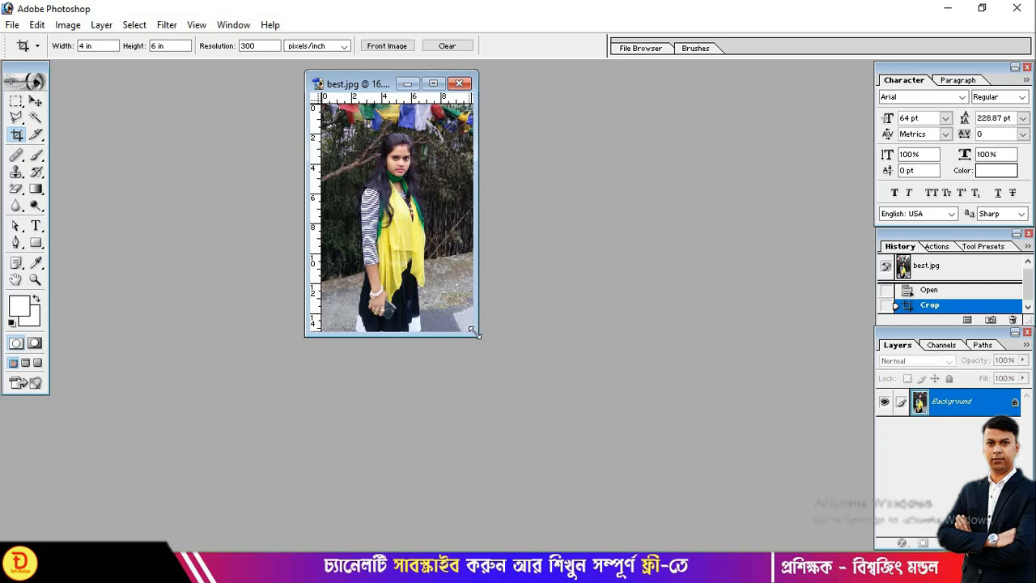
Apply Auto Levels to the cropped photo, comparing it with the unadjusted version and keeping the correction.
drag(480, 339, 602, 530)
key(ctrl+plus)
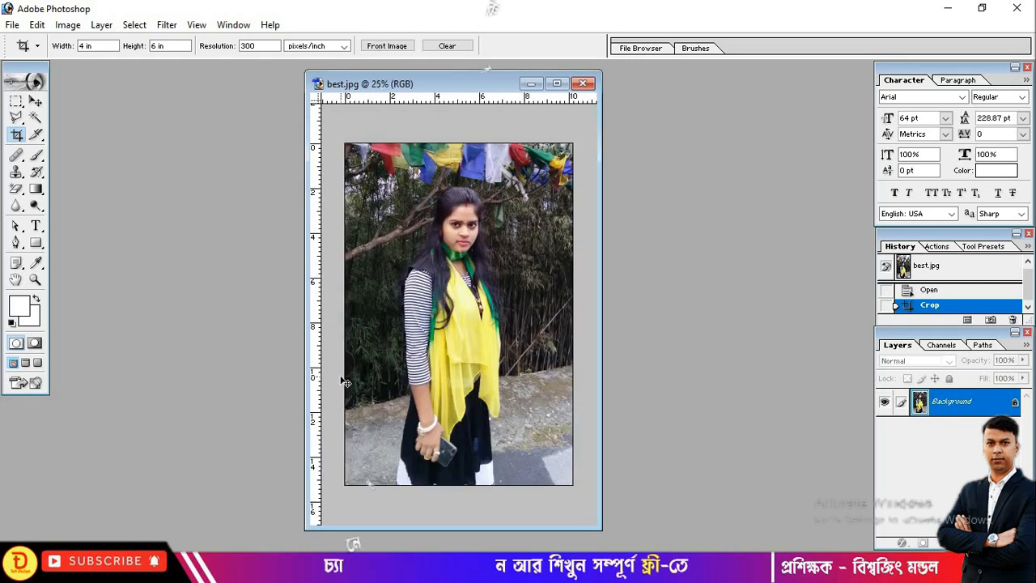
key(ctrl+plus)
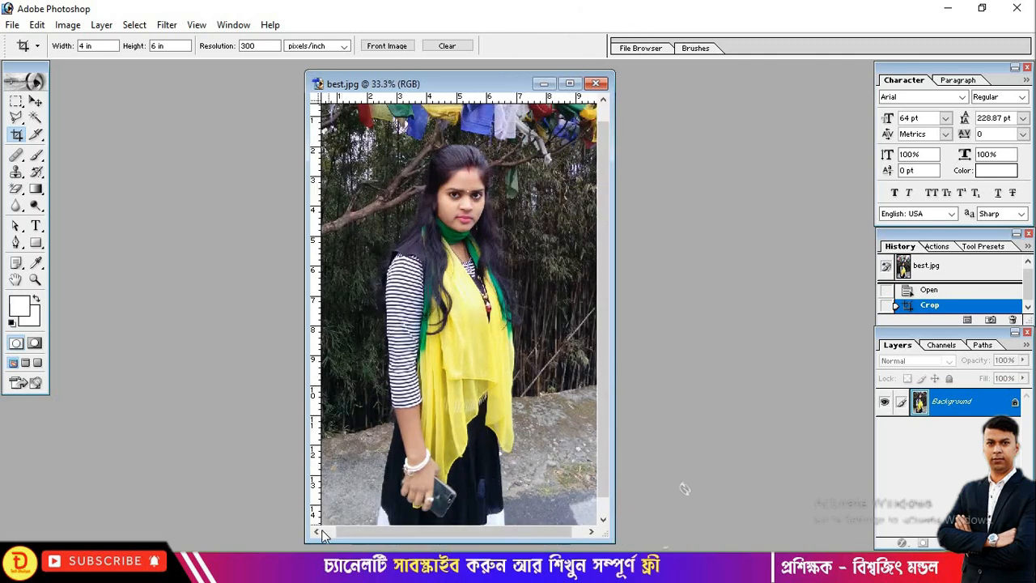
key(ctrl+0)
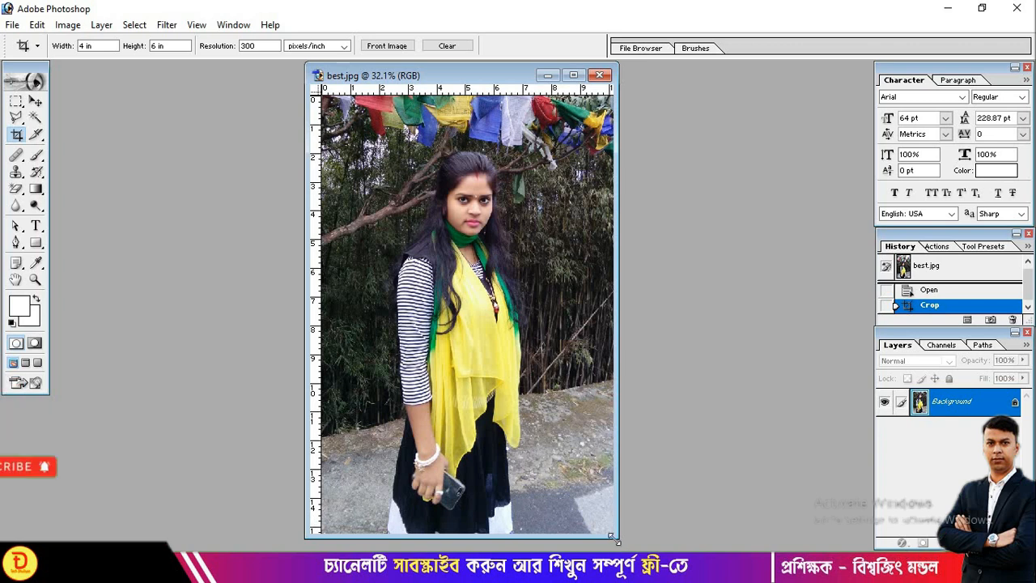
drag(612, 537, 640, 548)
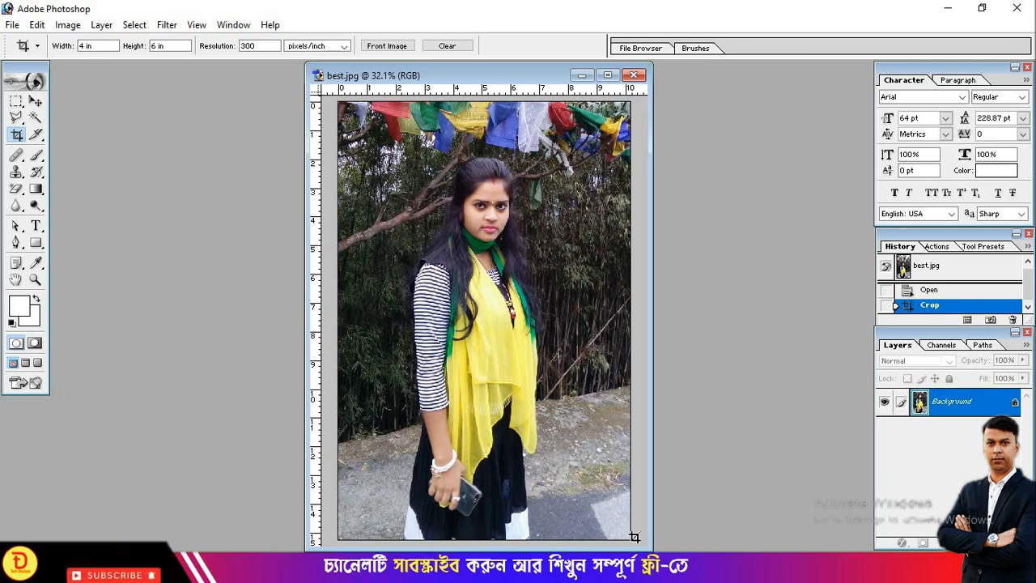
click(34, 105)
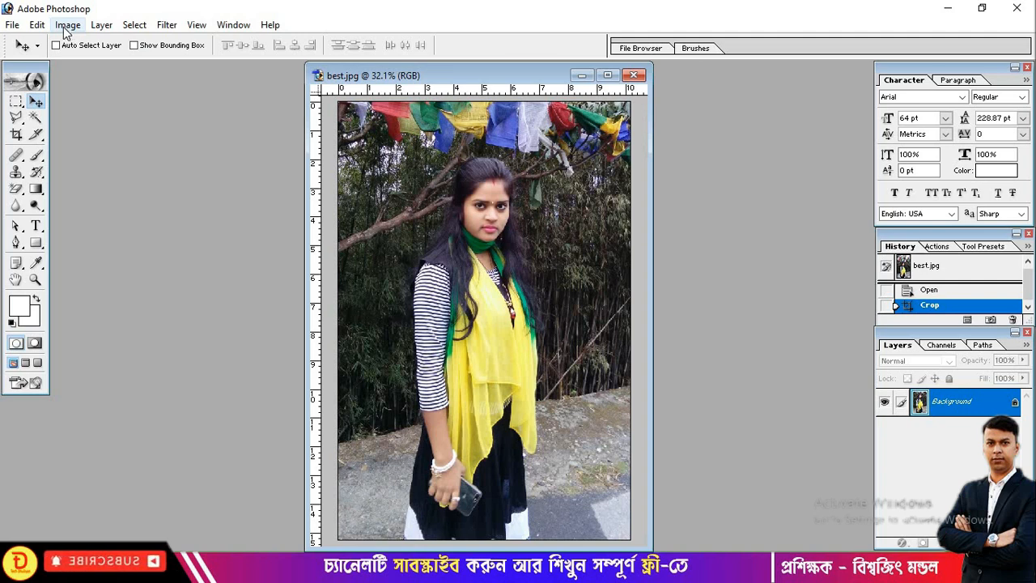
click(68, 26)
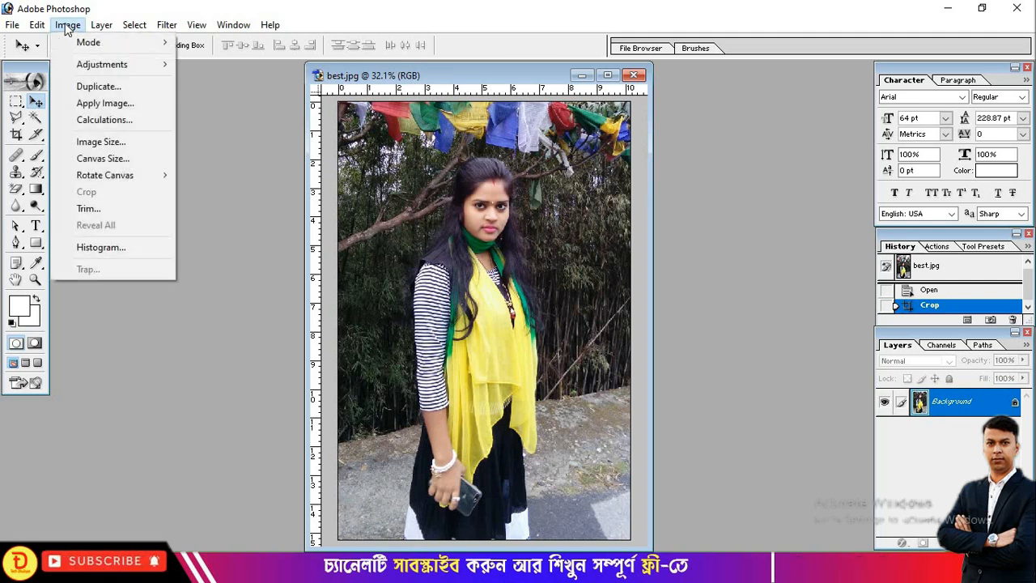
mouse_move(89, 71)
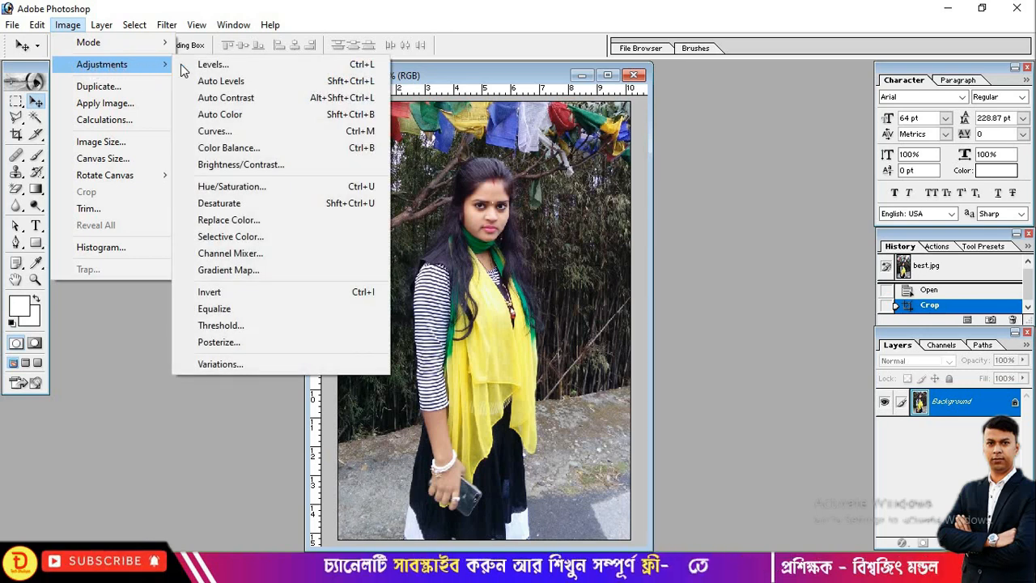
click(220, 84)
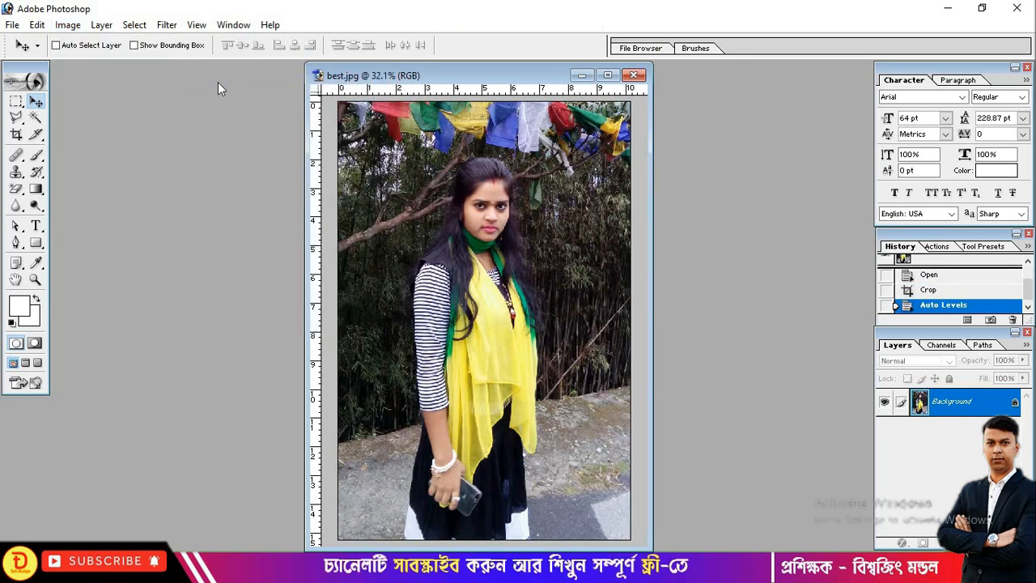
key(ctrl+z)
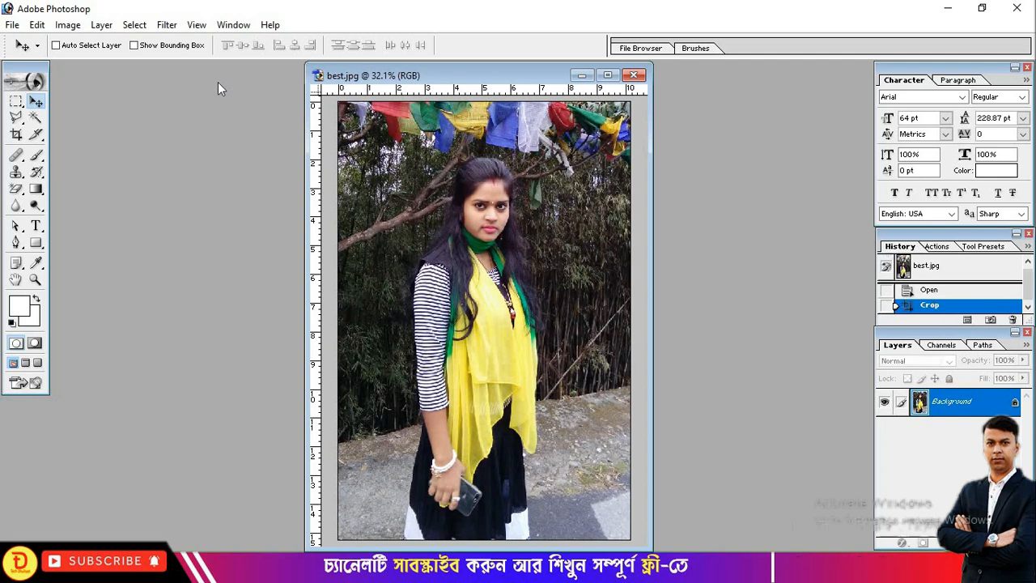
key(ctrl+z)
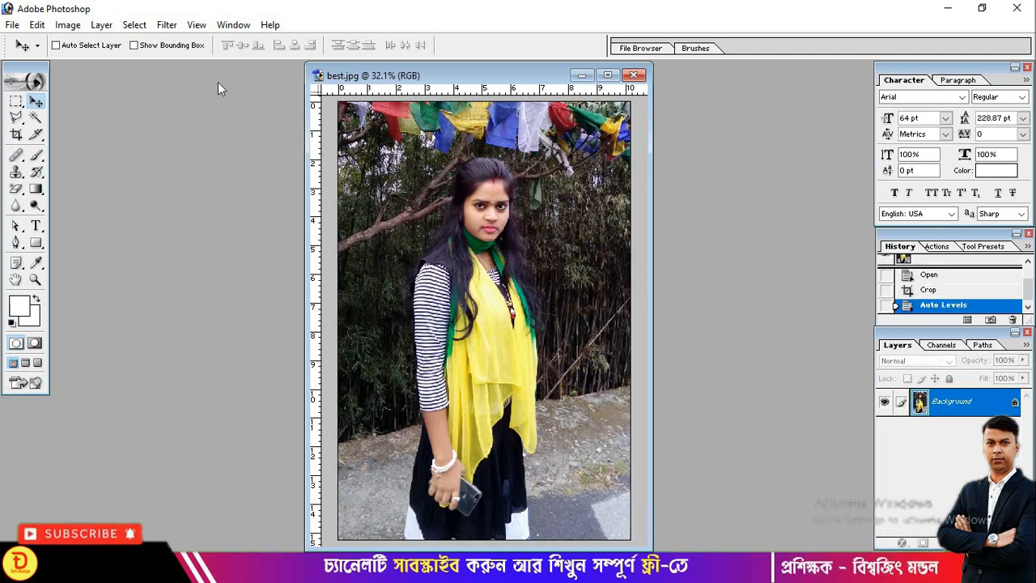
Adjust the photo with Brightness/Contrast at brightness +6 and contrast +14, and reapply Auto Levels.
click(68, 25)
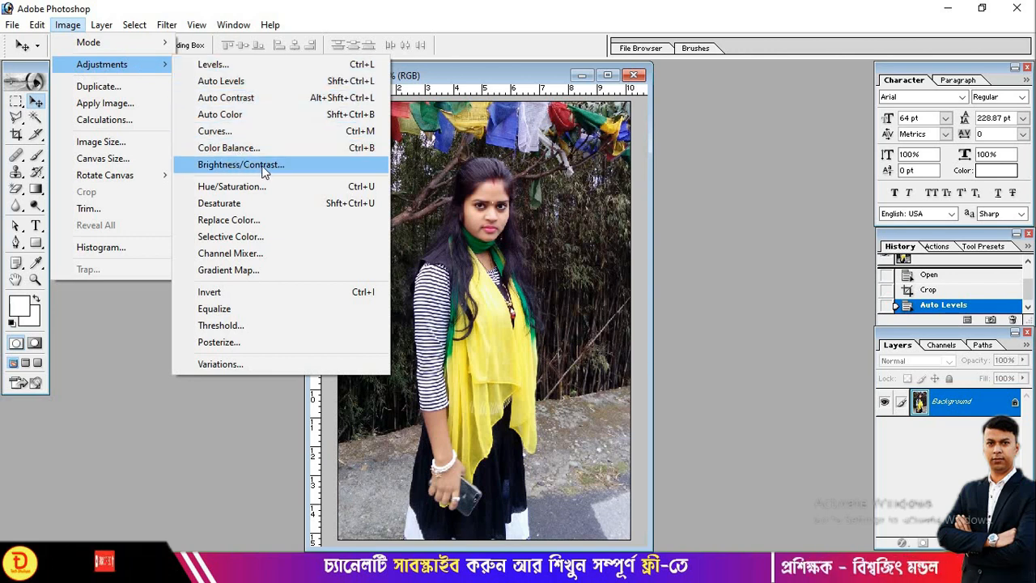
click(214, 167)
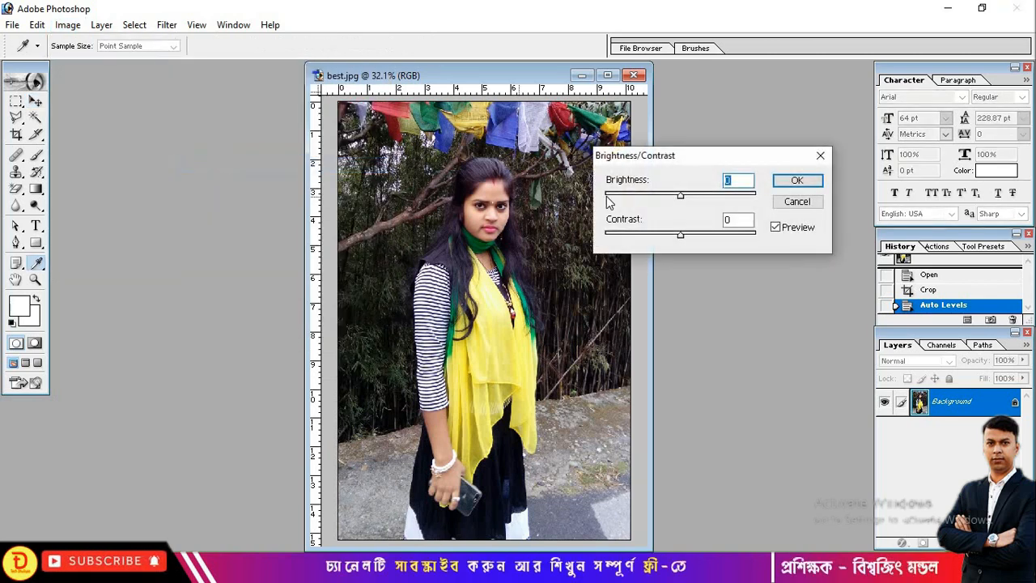
drag(665, 159, 673, 137)
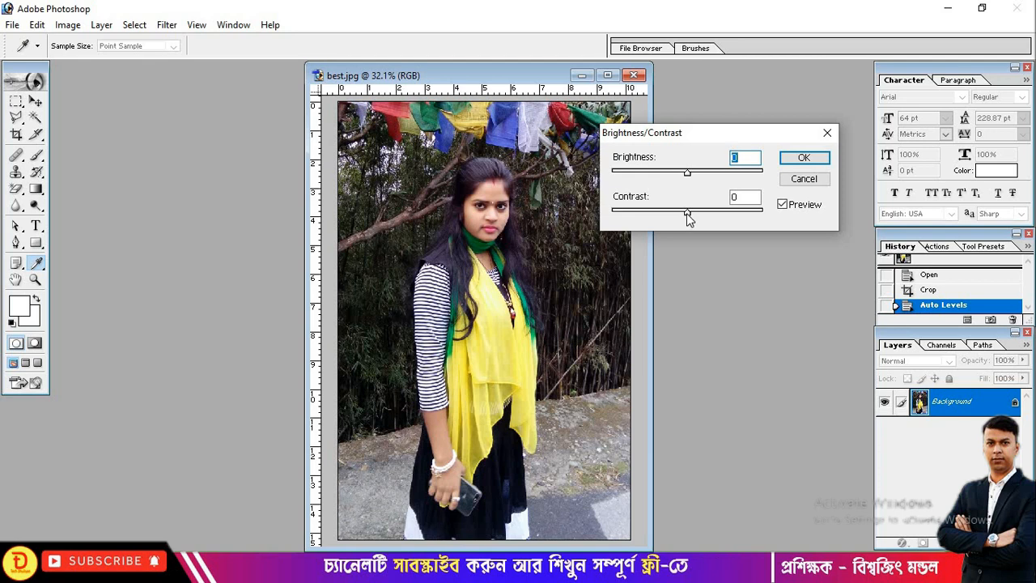
drag(692, 217, 694, 217)
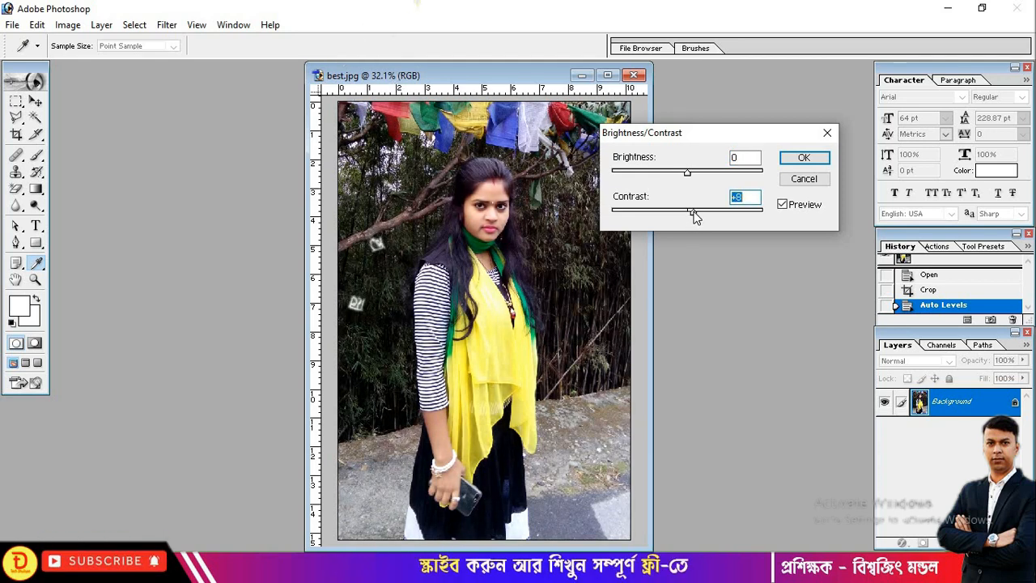
drag(695, 217, 696, 215)
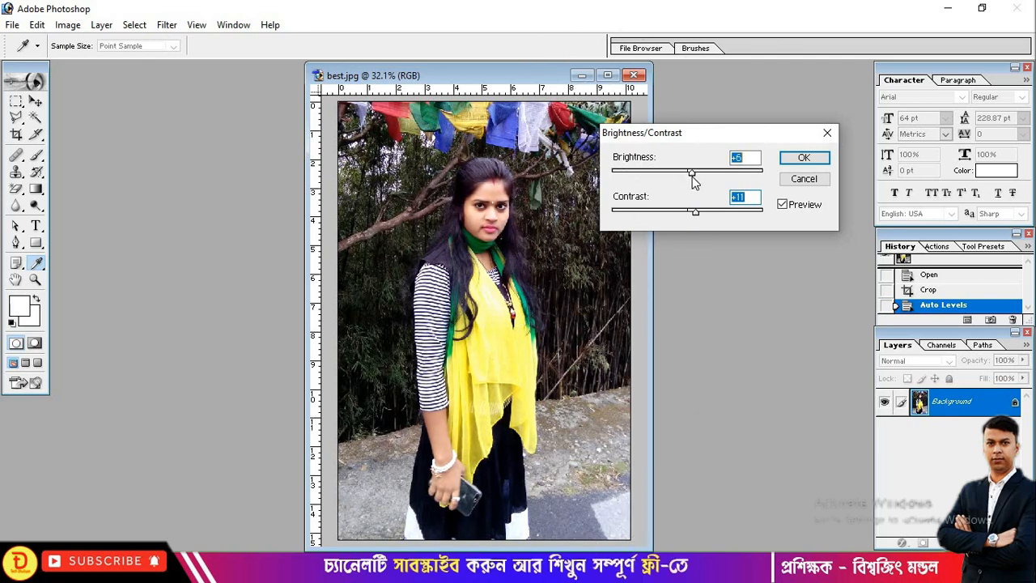
drag(694, 216, 698, 216)
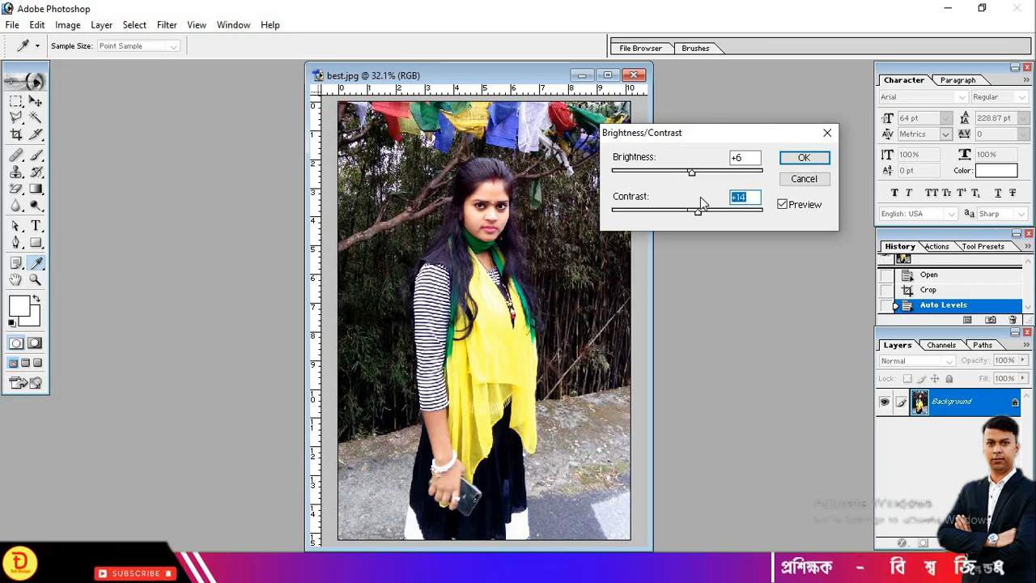
click(803, 157)
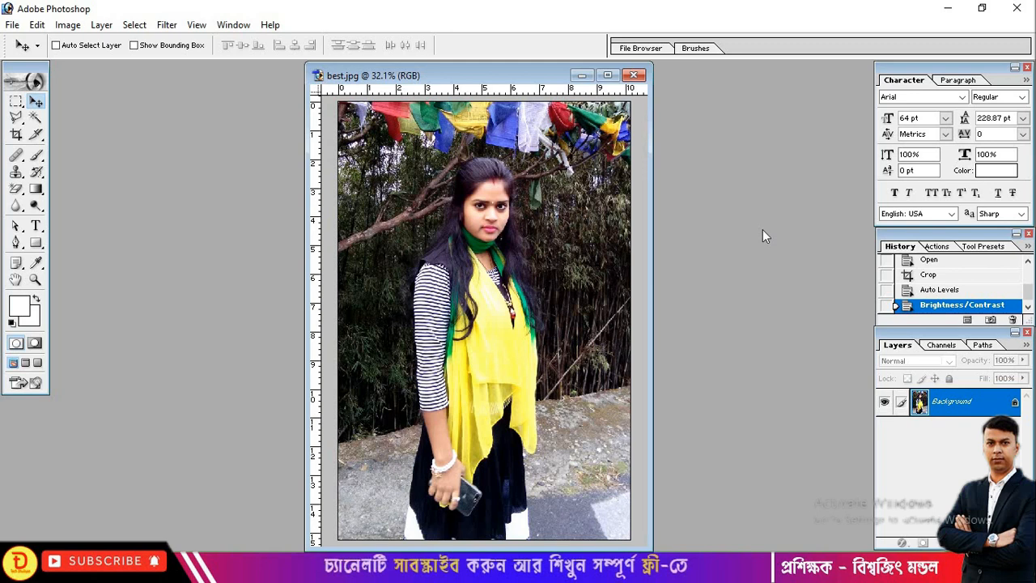
key(ctrl+shift+l)
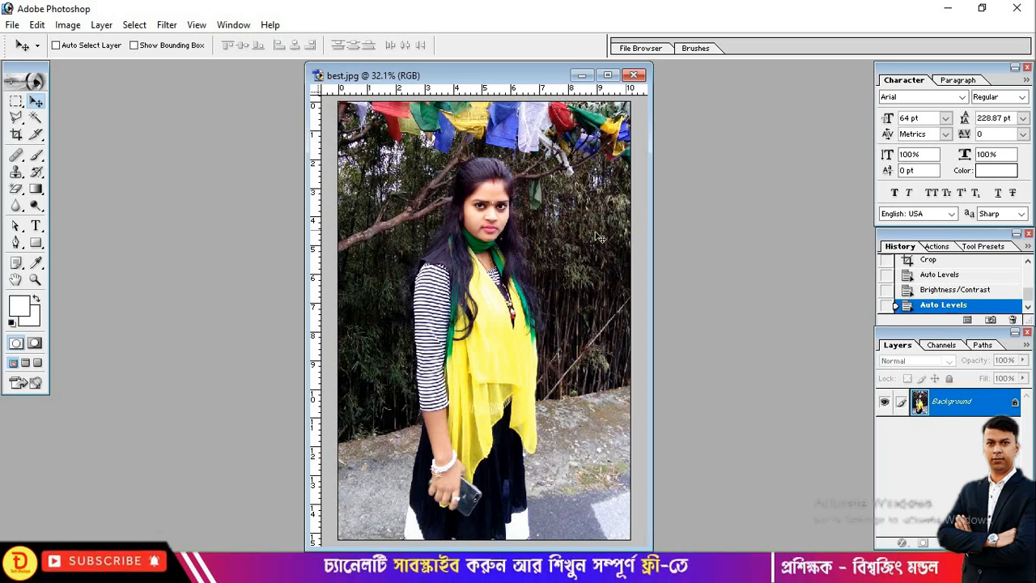
Open the image "photo frame" from the frame folder inside "Download anythink" on the F: drive.
double_click(163, 185)
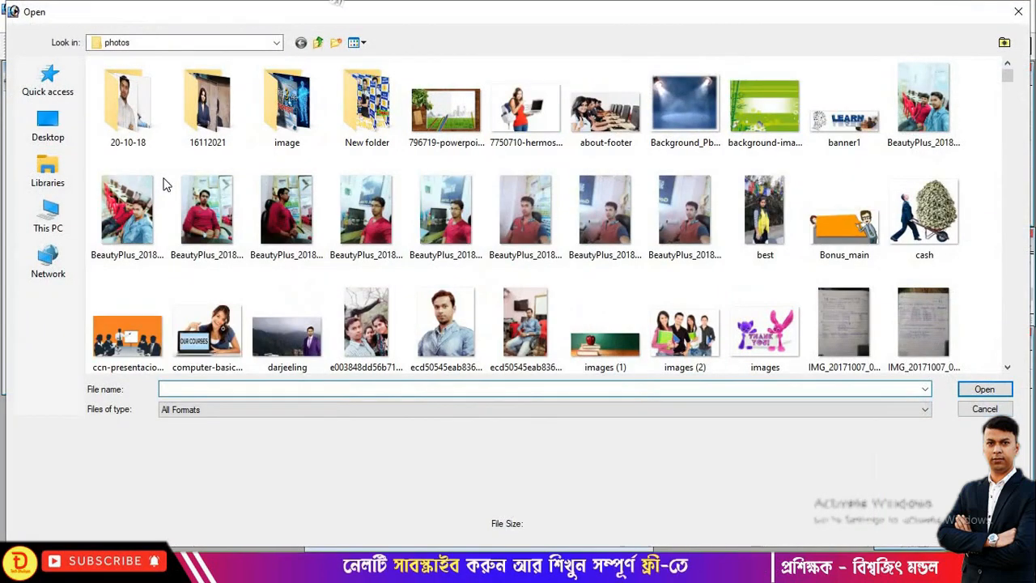
click(49, 217)
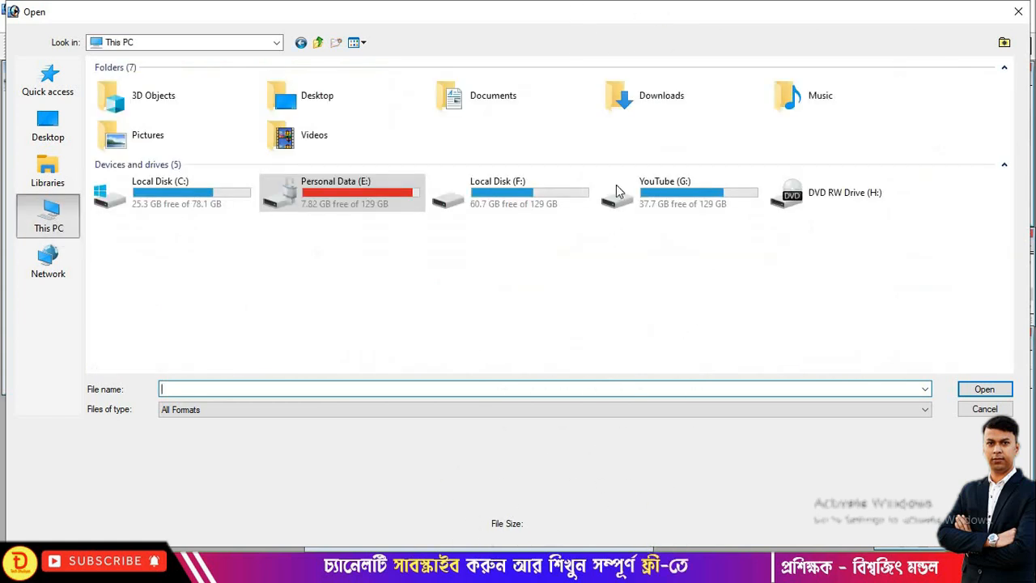
double_click(512, 197)
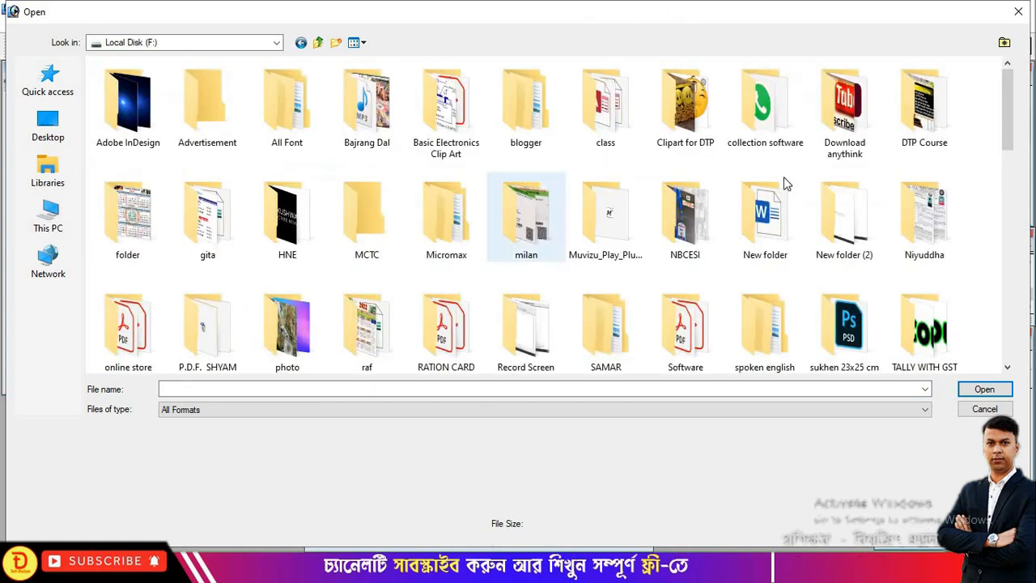
double_click(846, 114)
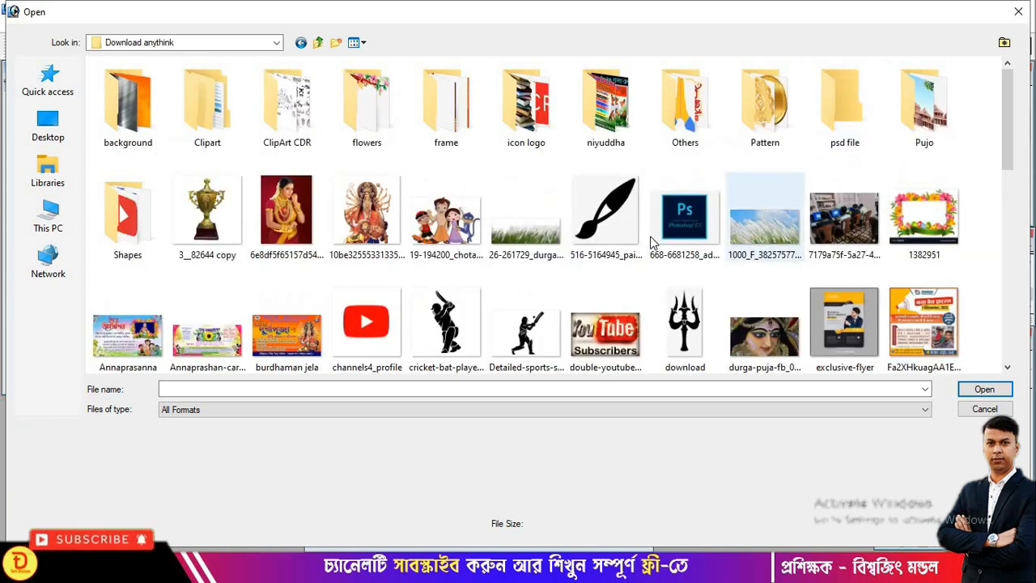
scroll(661, 233, down, 5)
scroll(661, 232, down, 2)
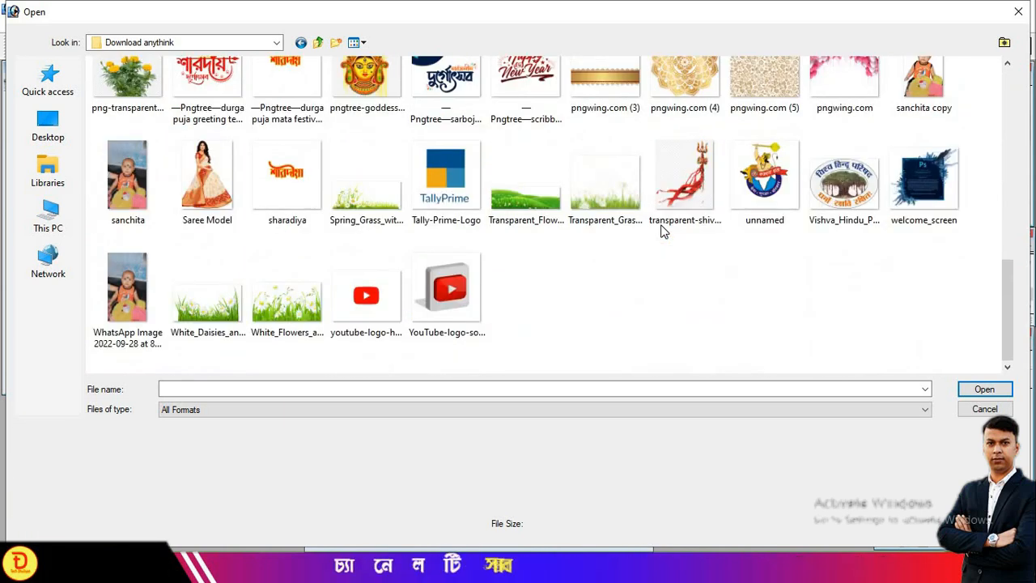
scroll(664, 229, up, 10)
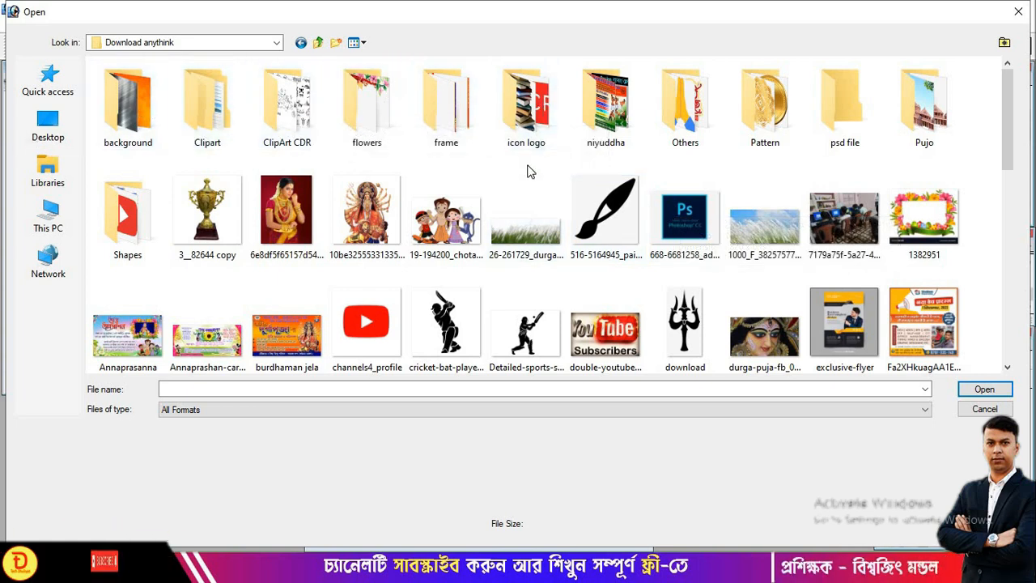
double_click(450, 109)
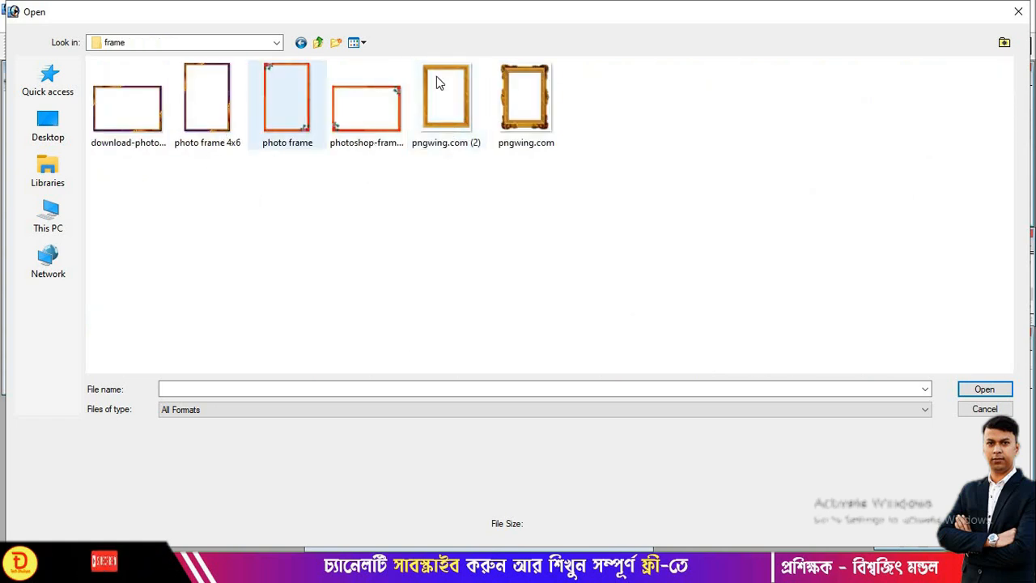
click(296, 110)
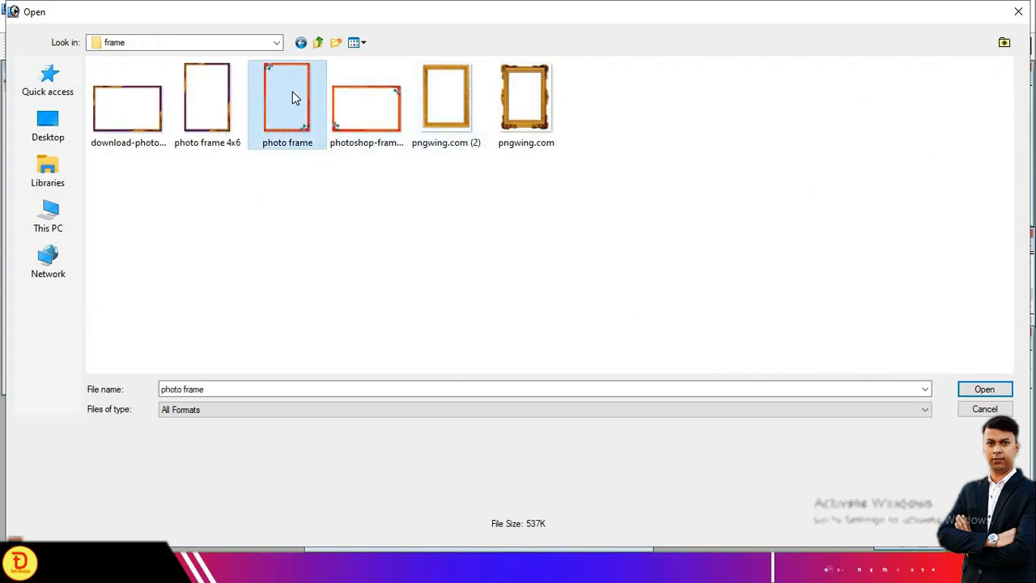
click(985, 389)
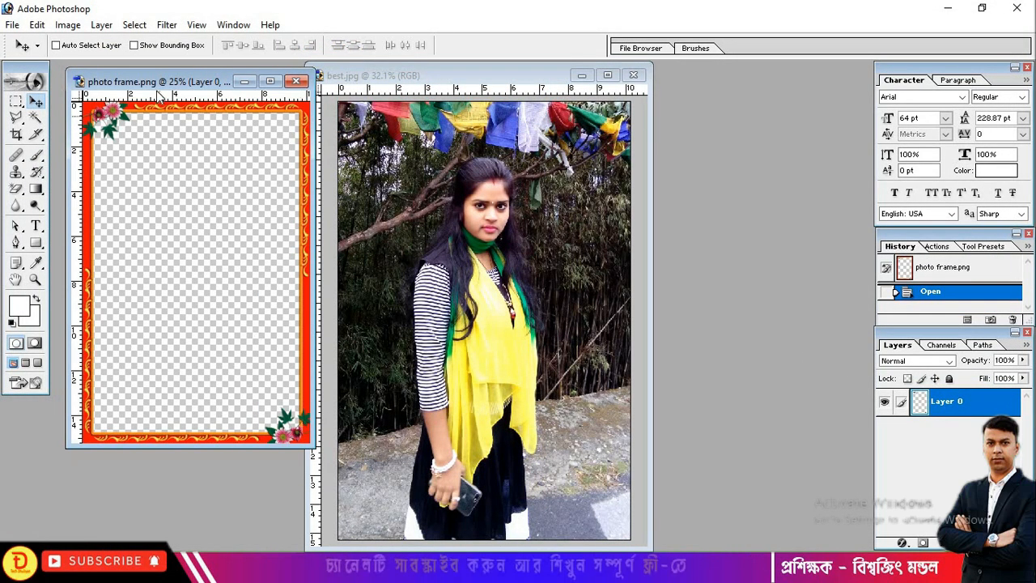
Copy the red floral frame into the best.jpg photo, close the frame's file, and align the frame with the photo's edges.
drag(158, 85, 147, 97)
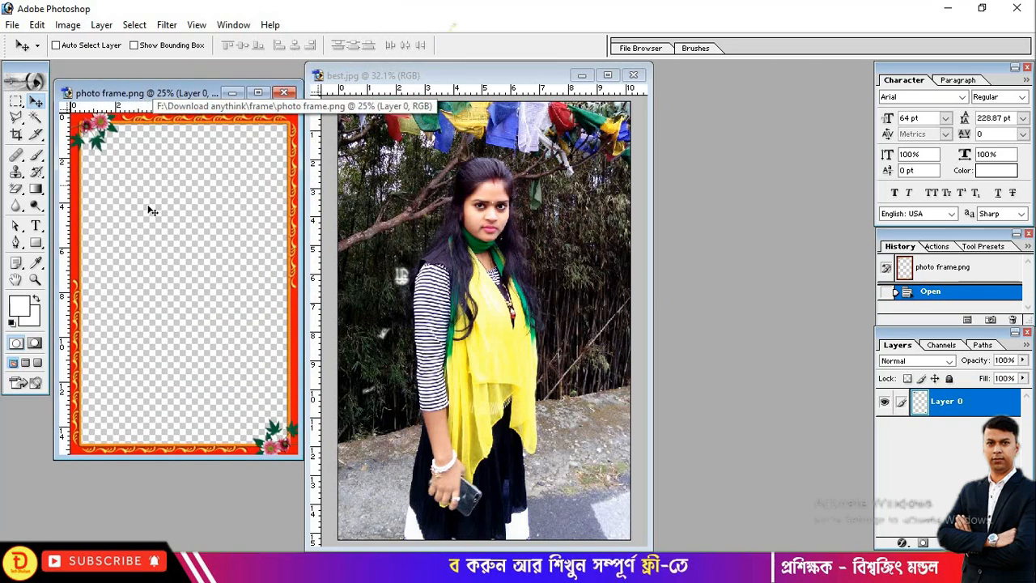
drag(149, 211, 477, 265)
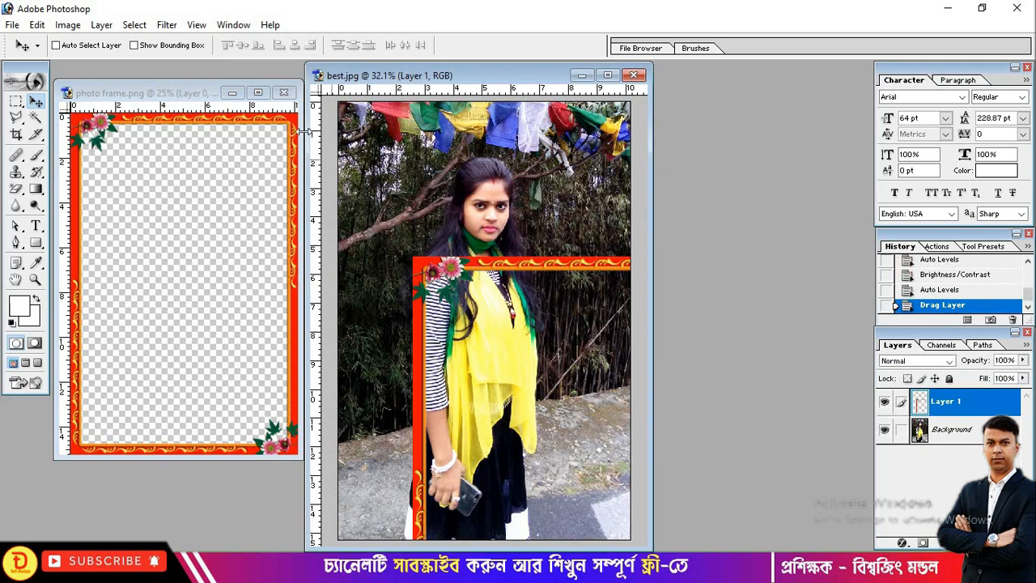
click(283, 93)
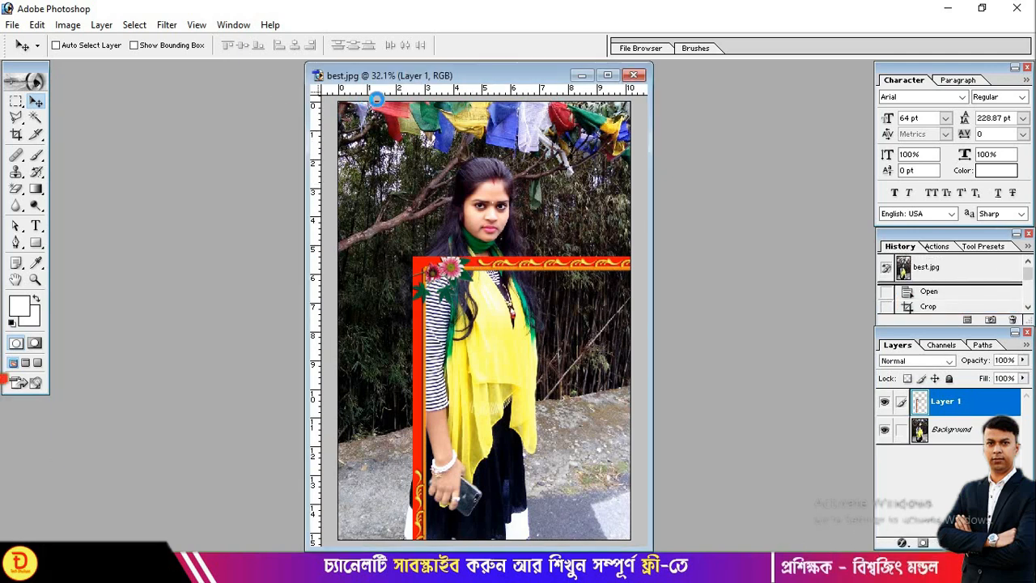
drag(431, 78, 409, 79)
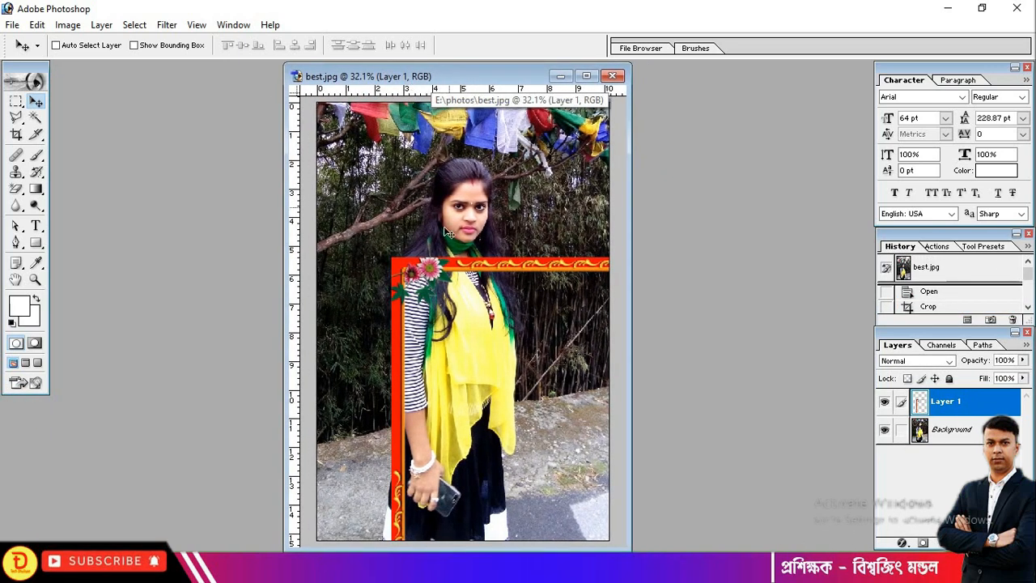
drag(458, 277, 380, 123)
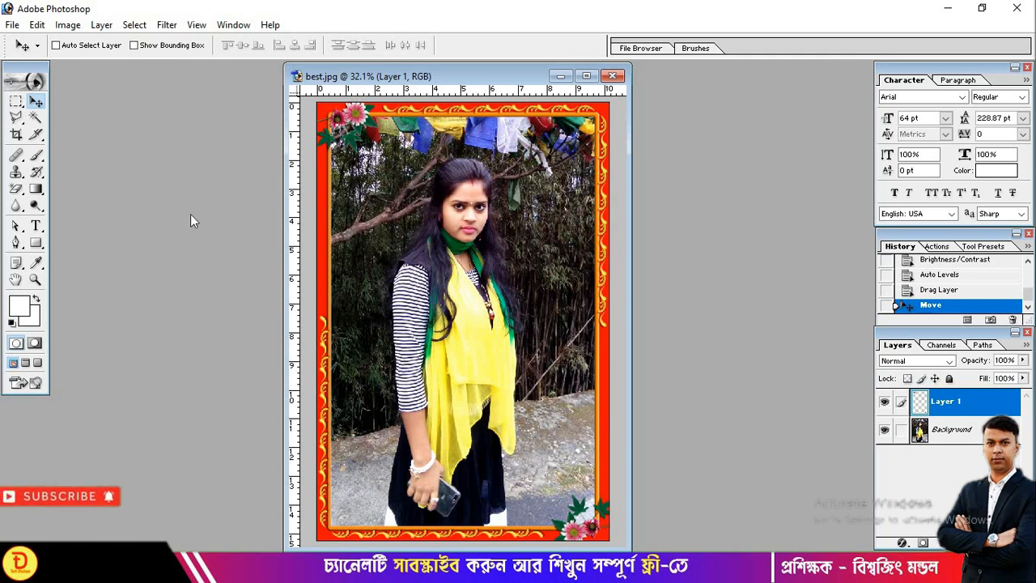
Start printing the framed photo, proceed despite the clipping, and open the properties of the EPSON L380 Series printer.
click(12, 25)
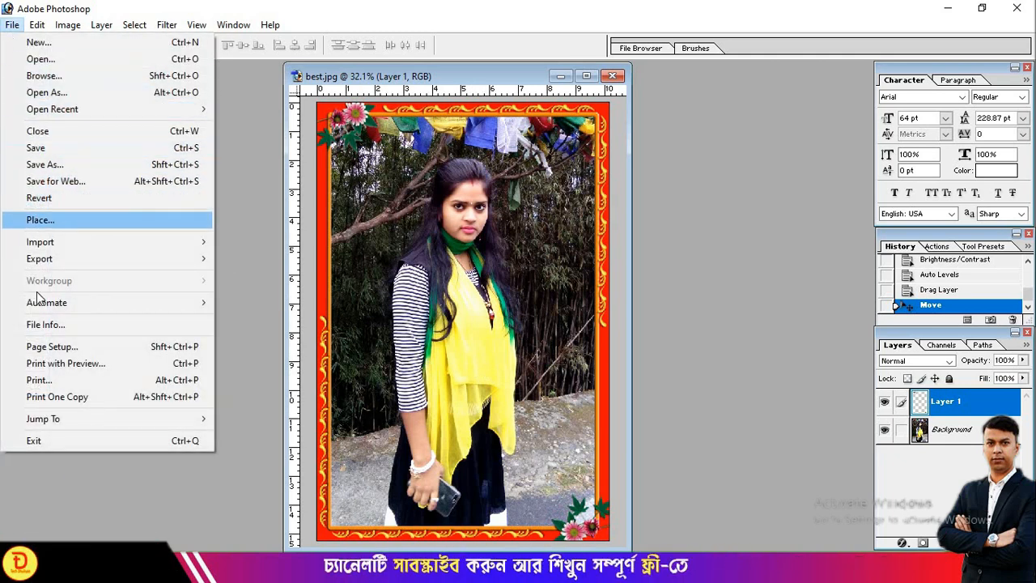
click(38, 381)
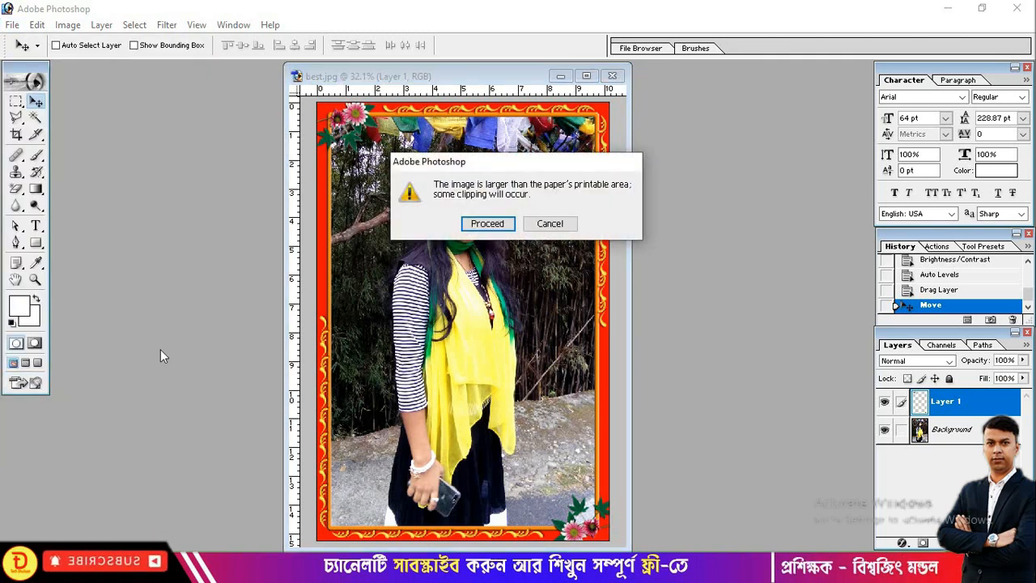
click(492, 225)
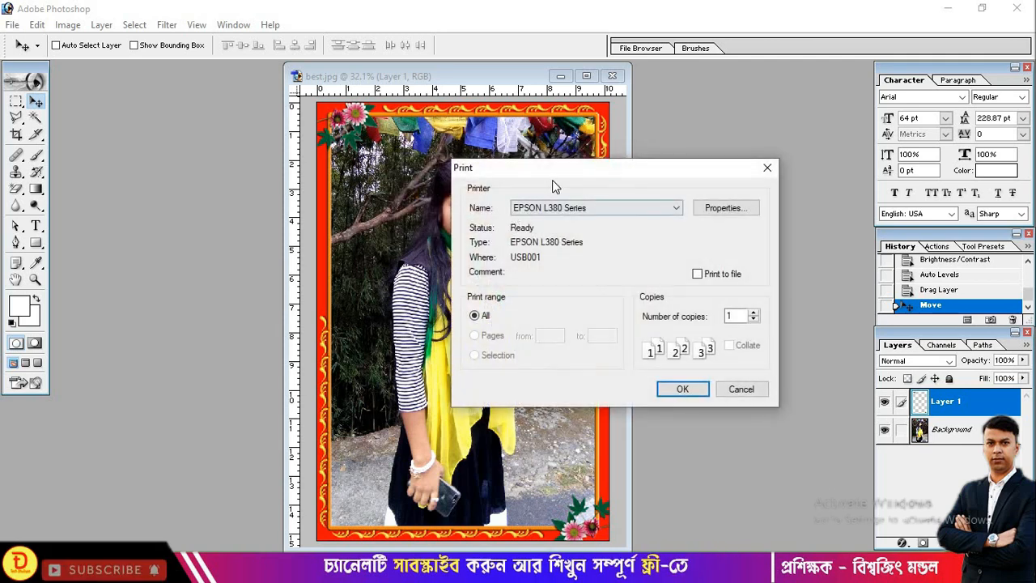
drag(556, 176, 634, 249)
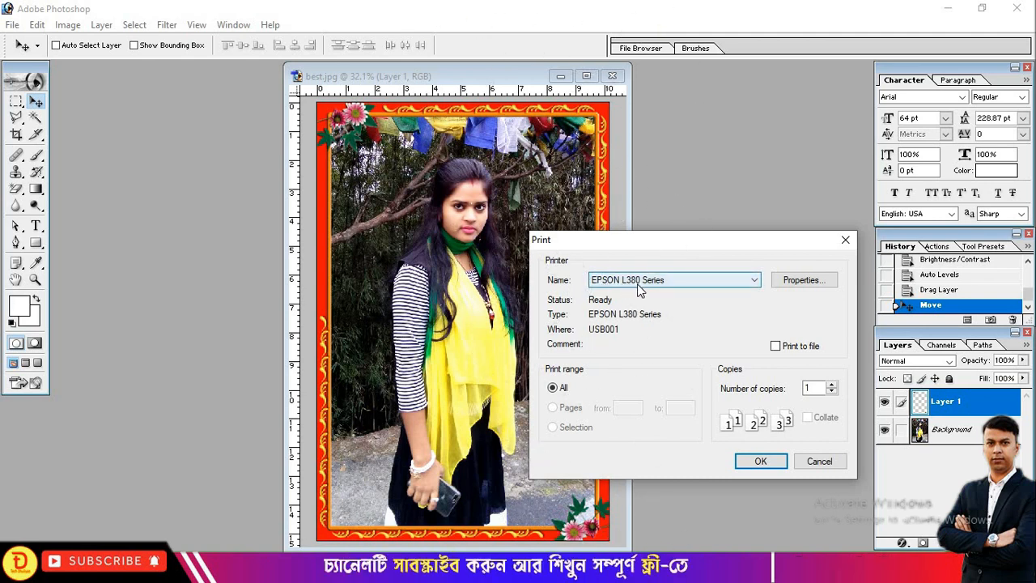
click(799, 280)
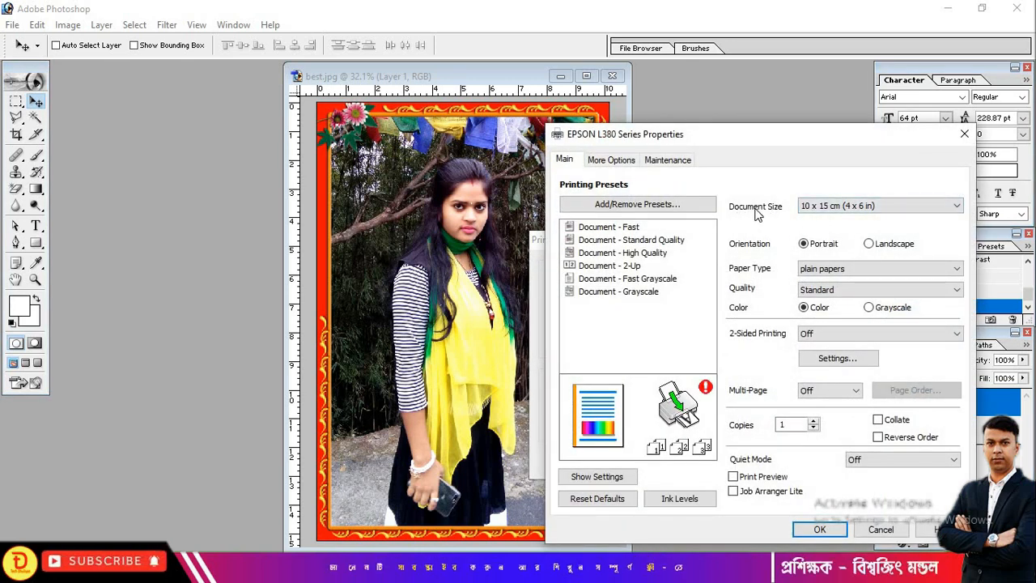
Set the document size to 10 x 15 cm (4 x 6 in), the paper to Epson Premium Glossy and the quality to High, and print the photo.
click(859, 210)
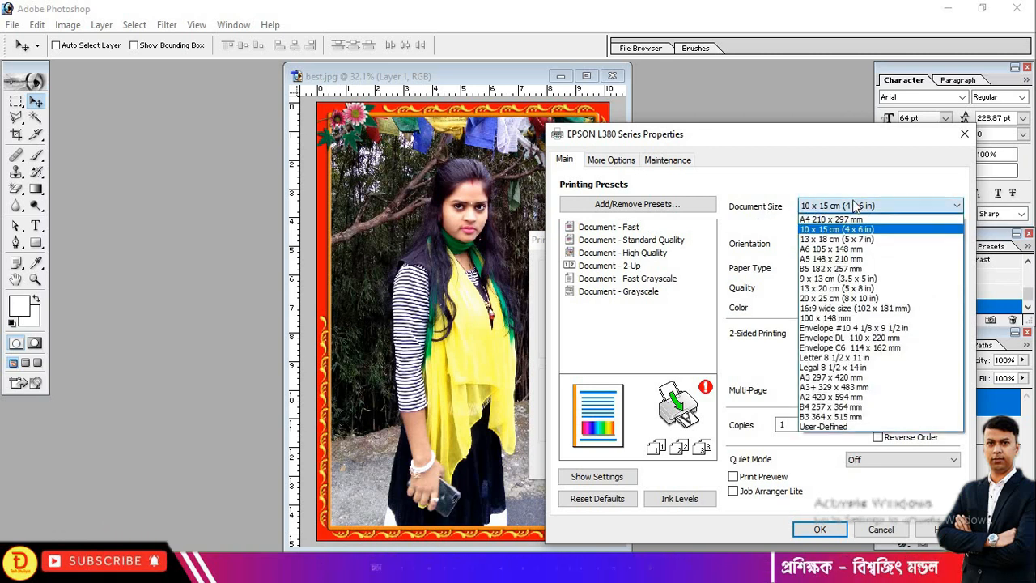
click(819, 220)
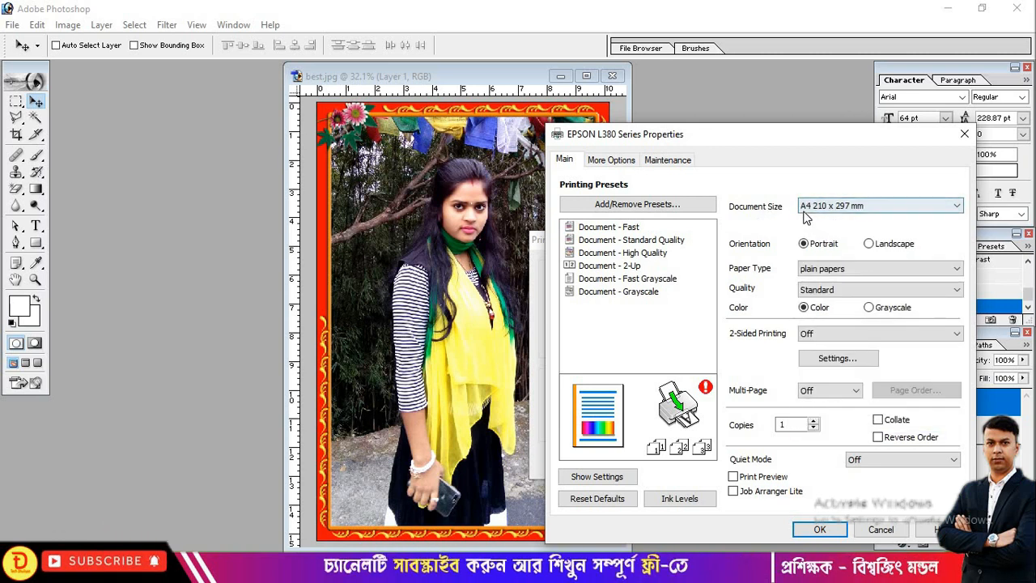
click(826, 209)
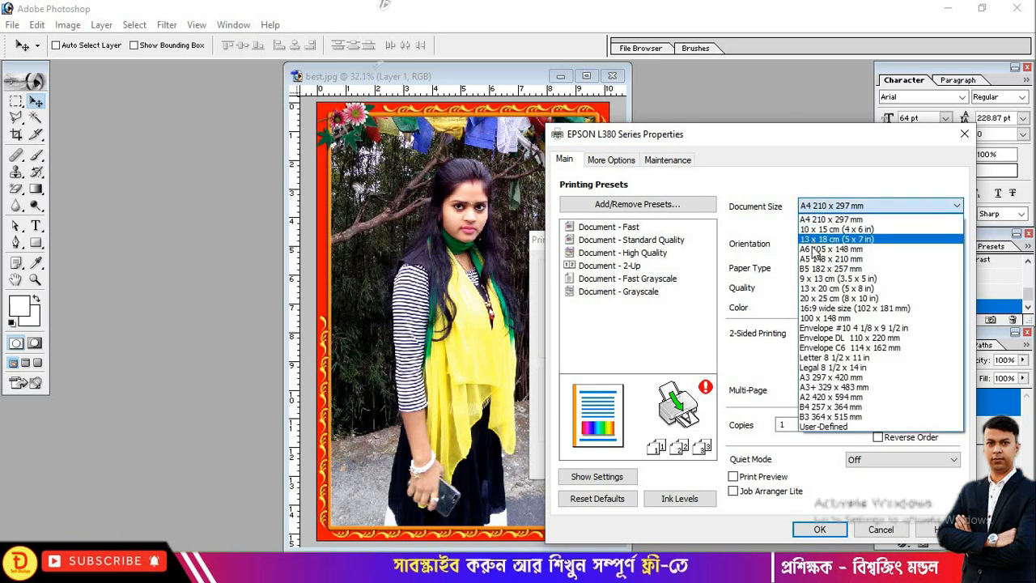
click(875, 231)
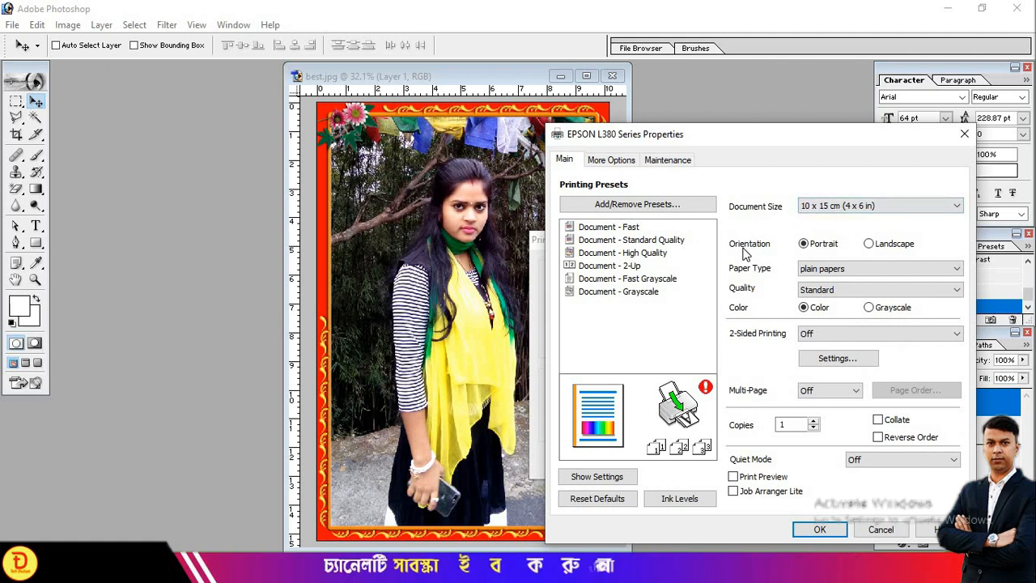
click(810, 274)
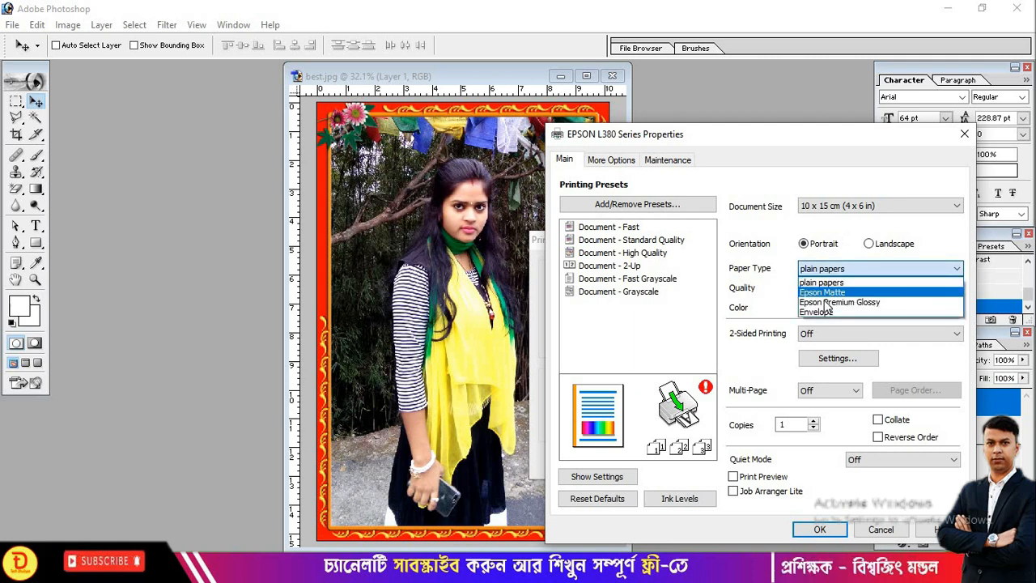
click(882, 309)
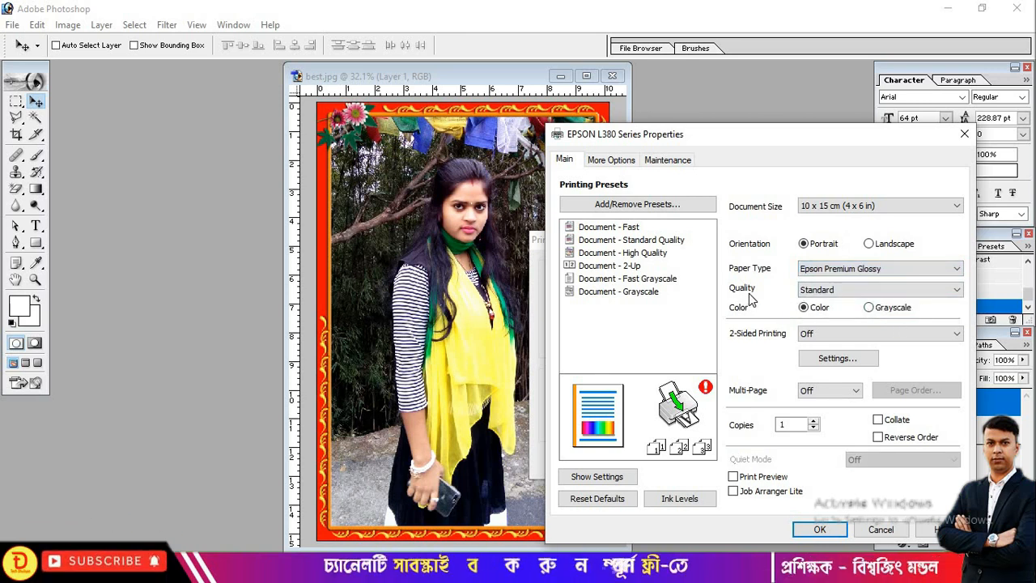
click(819, 292)
click(807, 325)
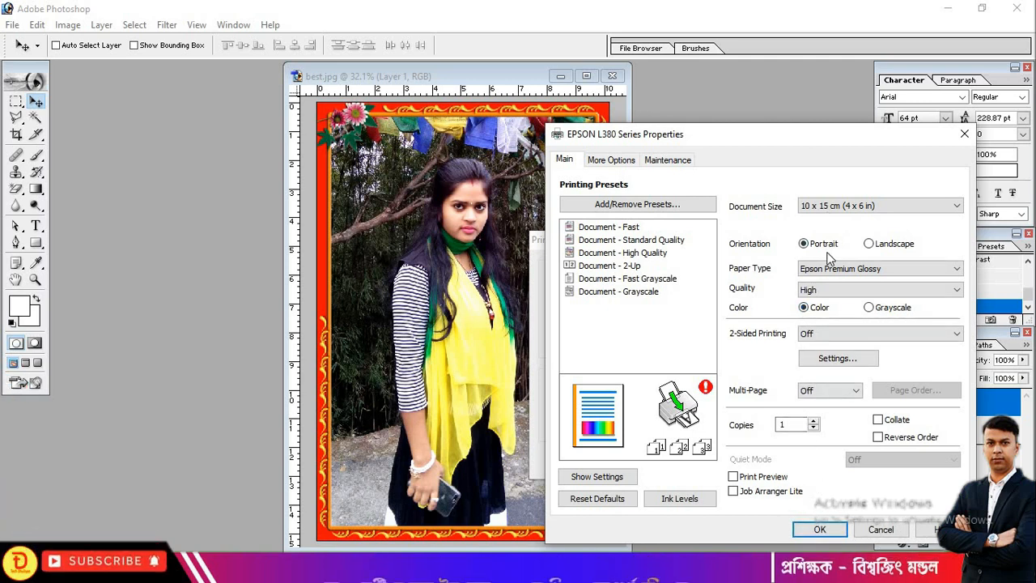
click(820, 529)
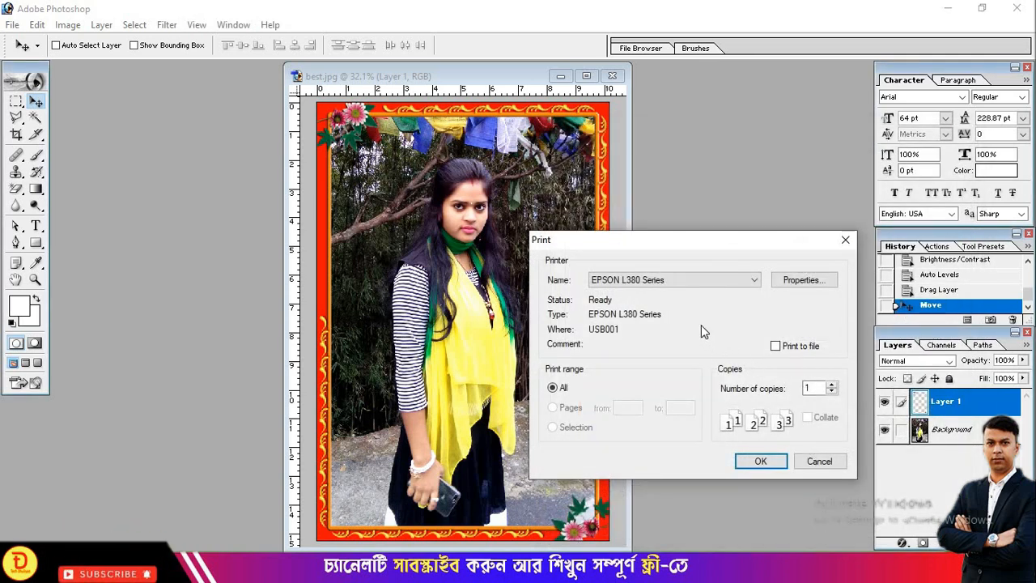
click(776, 466)
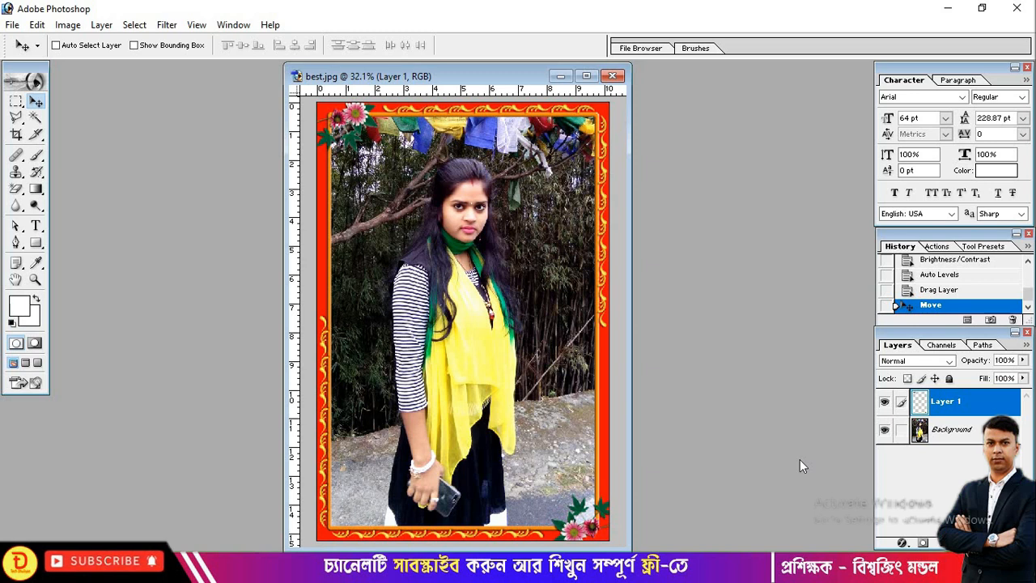